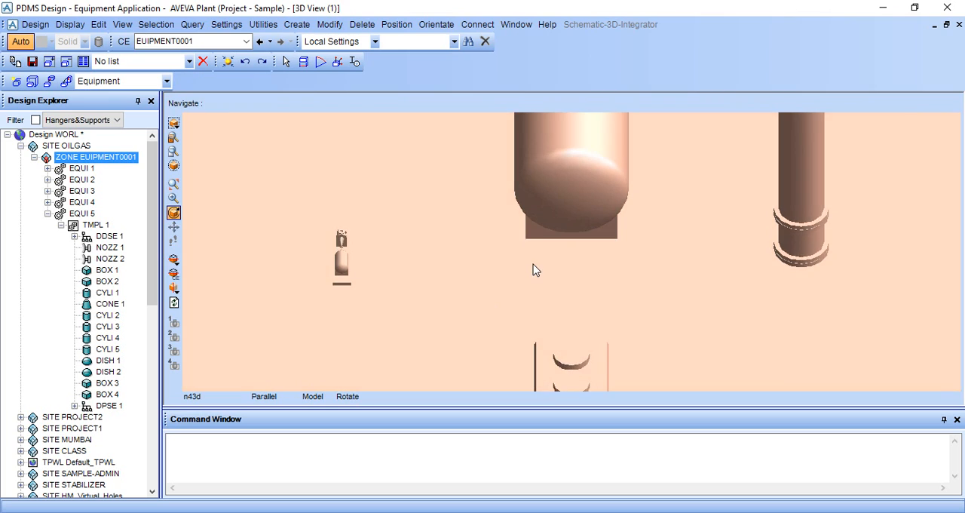
Step: Look over the modelled equipment by selecting the large vessel, the column and the twin-dome unit in the 3D view
click(578, 234)
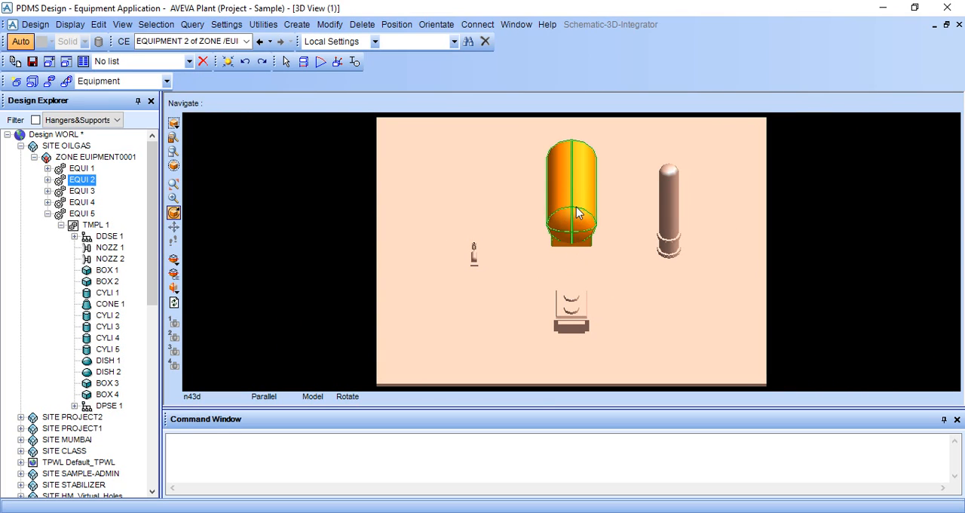
click(667, 205)
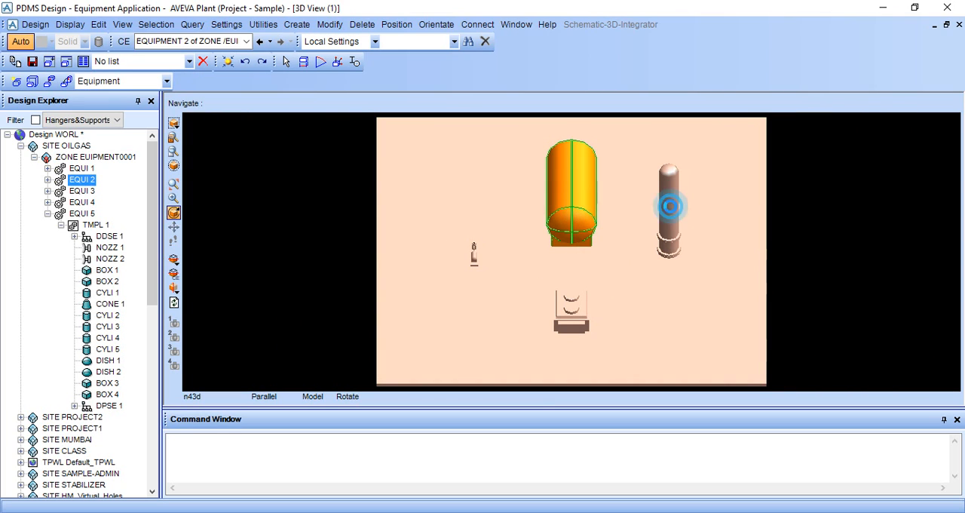
click(577, 306)
scroll(460, 265, up, 4)
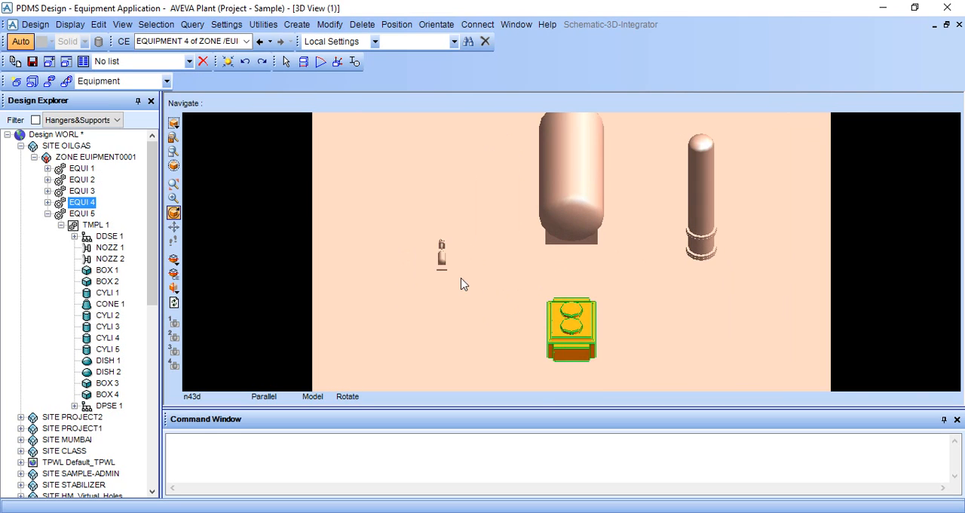
Step: Select the pump EQUI 5 in the 3D view and turn the model to show its suction nozzle end
click(387, 263)
scroll(386, 268, up, 2)
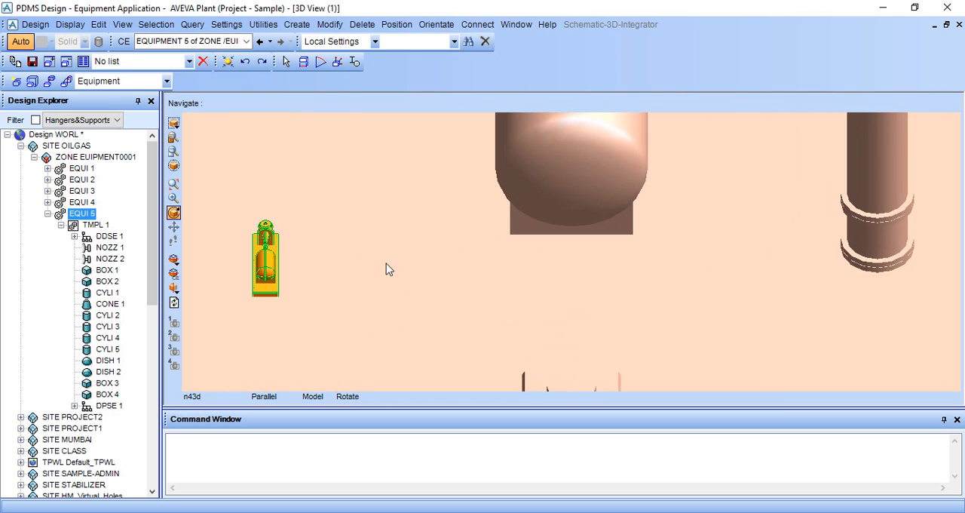
middle_click(318, 273)
scroll(466, 267, up, 2)
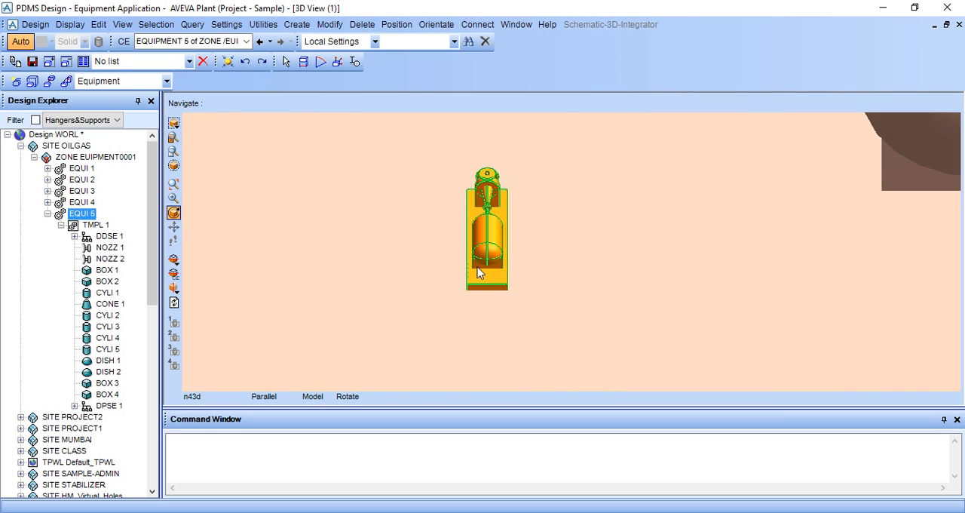
middle_drag(476, 267, 709, 256)
middle_drag(768, 253, 556, 233)
scroll(589, 218, down, 1)
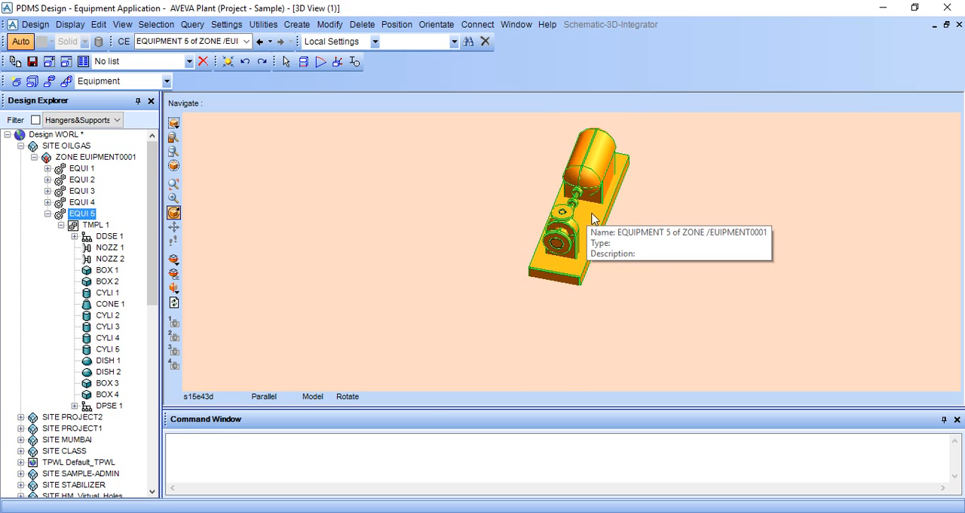
Step: Switch to Windows Photo Viewer, look over the stabilizer reflux pump drawing, and return to PDMS Design
key(alt+Tab)
scroll(429, 300, down, 1)
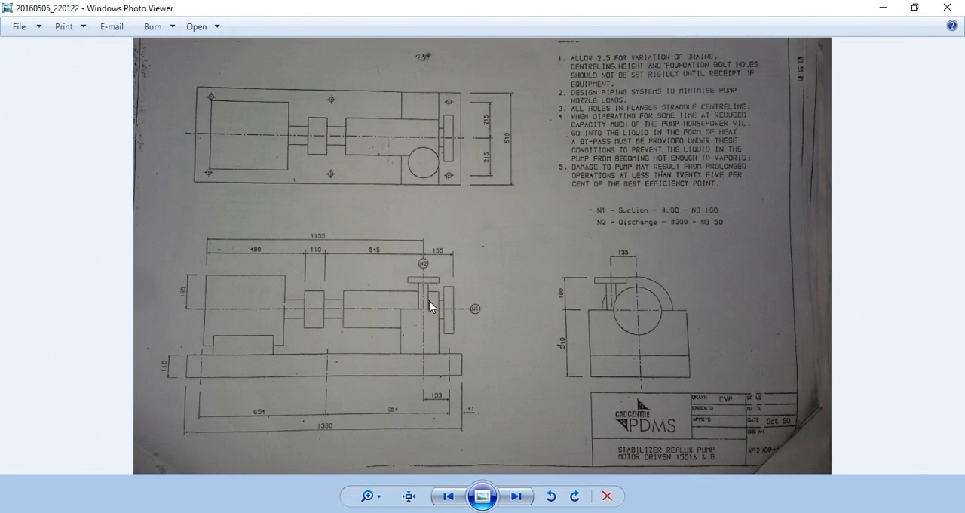
scroll(335, 318, up, 1)
scroll(334, 318, down, 1)
click(880, 8)
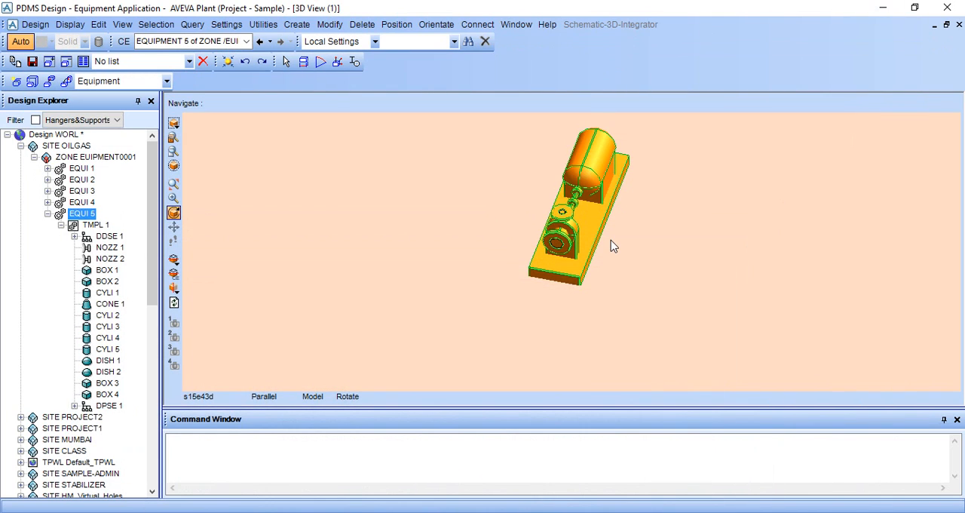
Step: Open the Modify Properties form for the selected pump EQUI 5
scroll(610, 239, up, 1)
middle_click(617, 165)
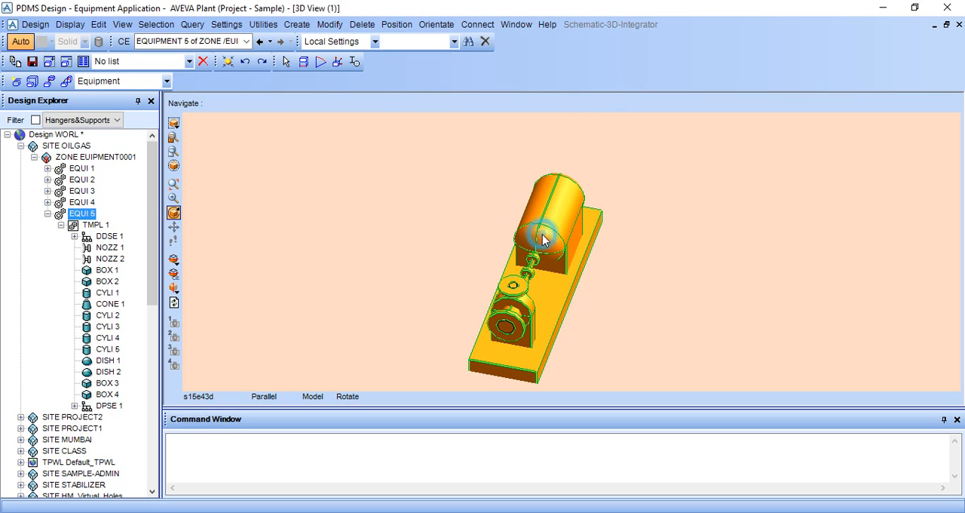
click(298, 27)
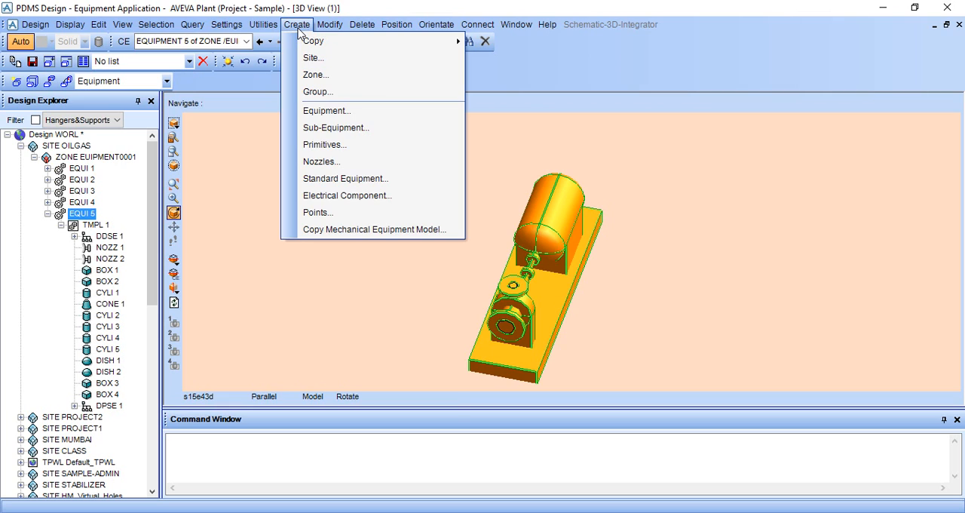
mouse_move(332, 28)
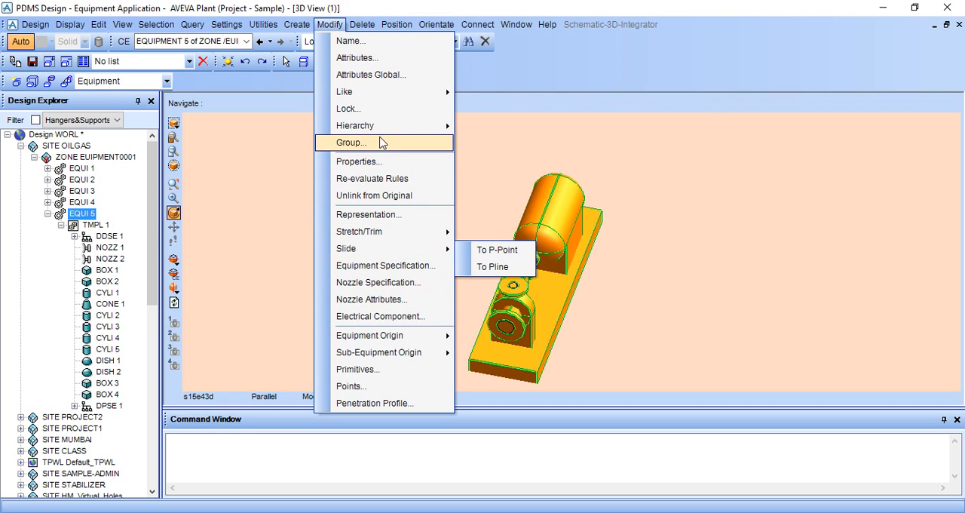
click(385, 162)
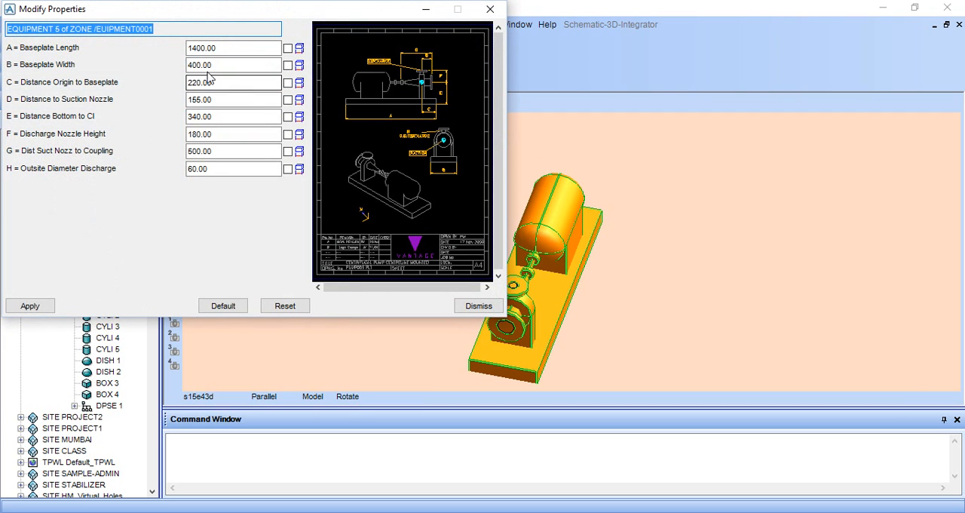
Step: Examine the pump's parameter diagram in the properties form to find what dimension A, the baseplate length, refers to
scroll(428, 118, up, 3)
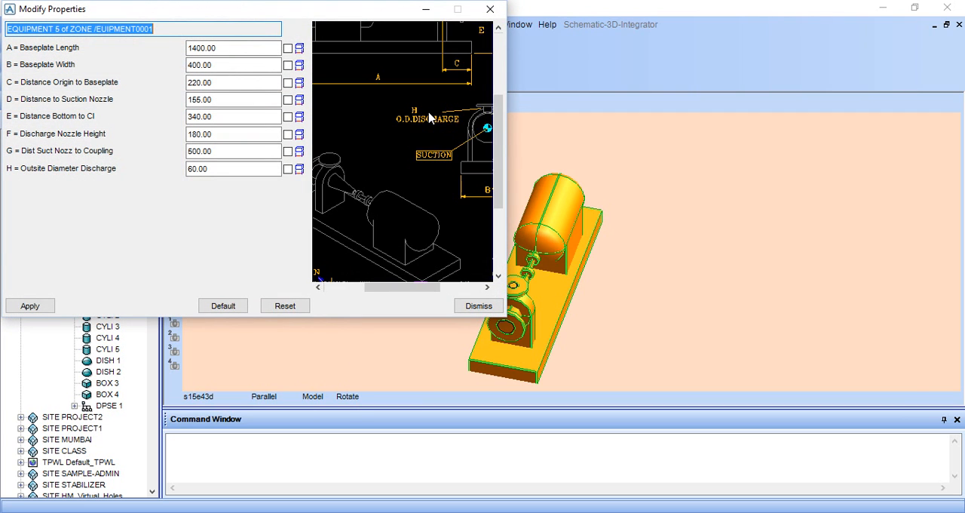
scroll(423, 93, down, 1)
click(405, 114)
scroll(404, 114, up, 1)
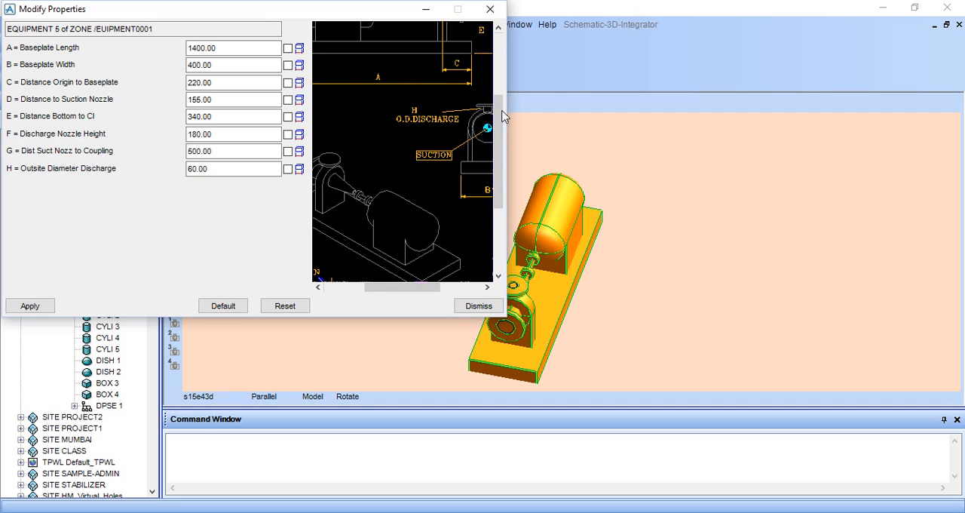
drag(497, 112, 499, 89)
click(366, 437)
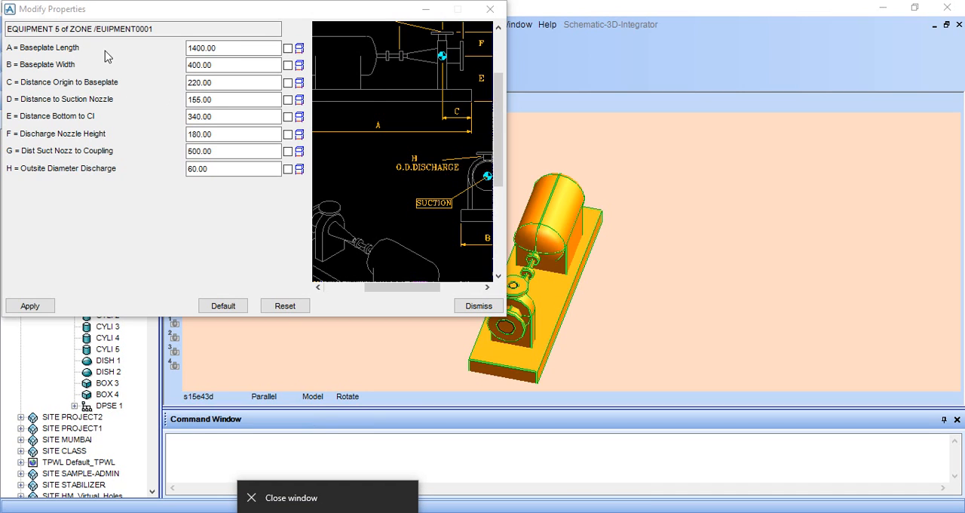
scroll(379, 143, down, 2)
scroll(379, 143, up, 5)
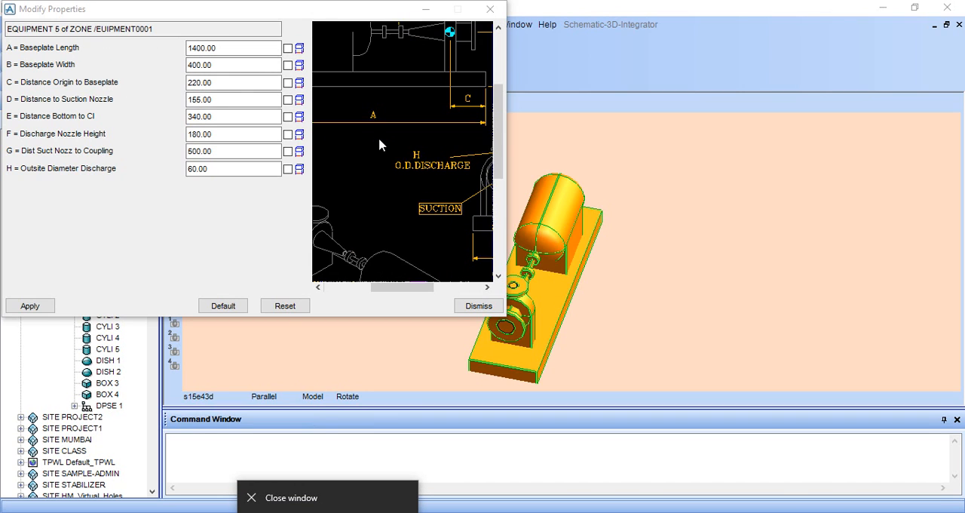
drag(494, 137, 495, 130)
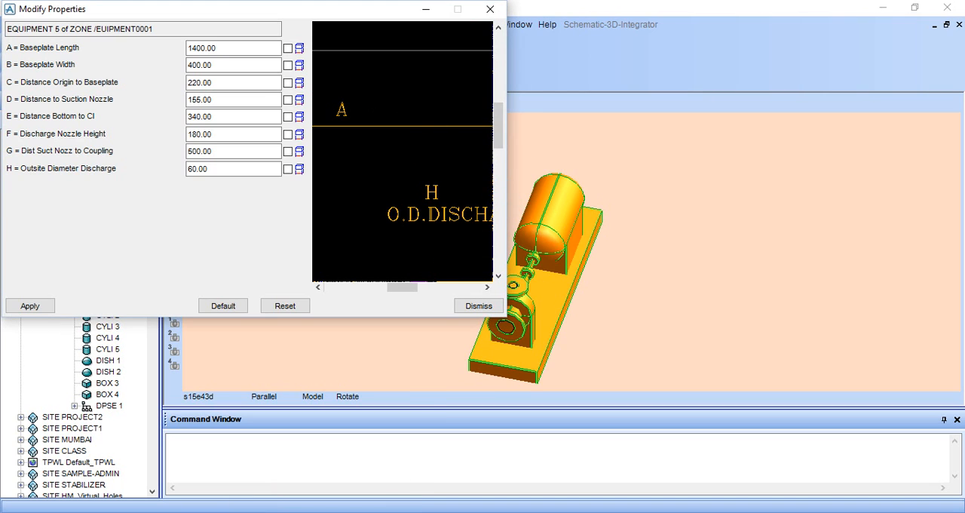
scroll(374, 114, down, 4)
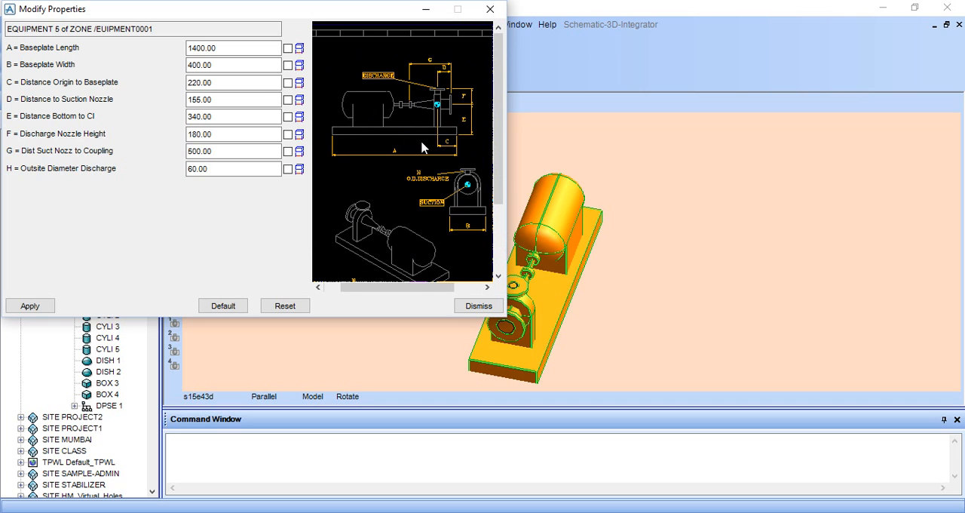
scroll(405, 156, up, 5)
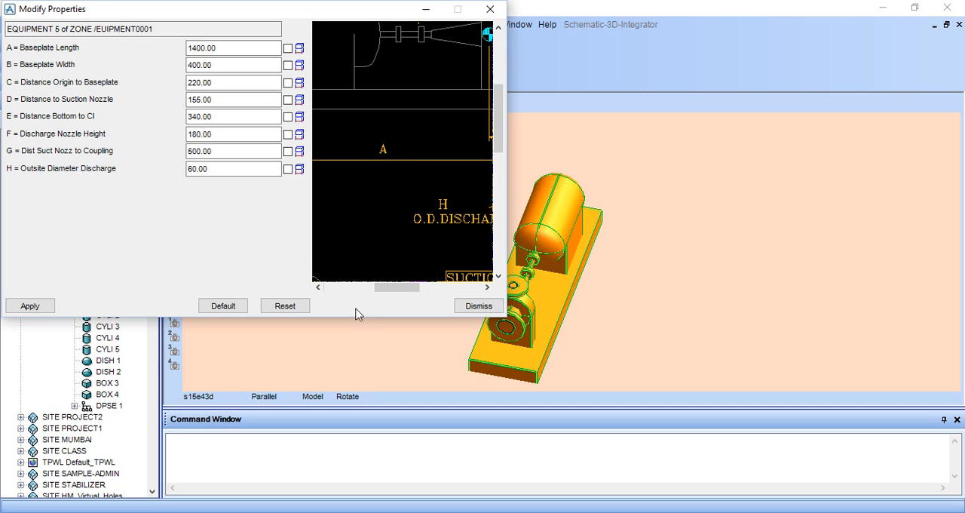
Step: Read the overall baseplate length from the pump drawing in Windows Photo Viewer and set Baseplate Length (A) to 1390 in PDMS Design
click(377, 352)
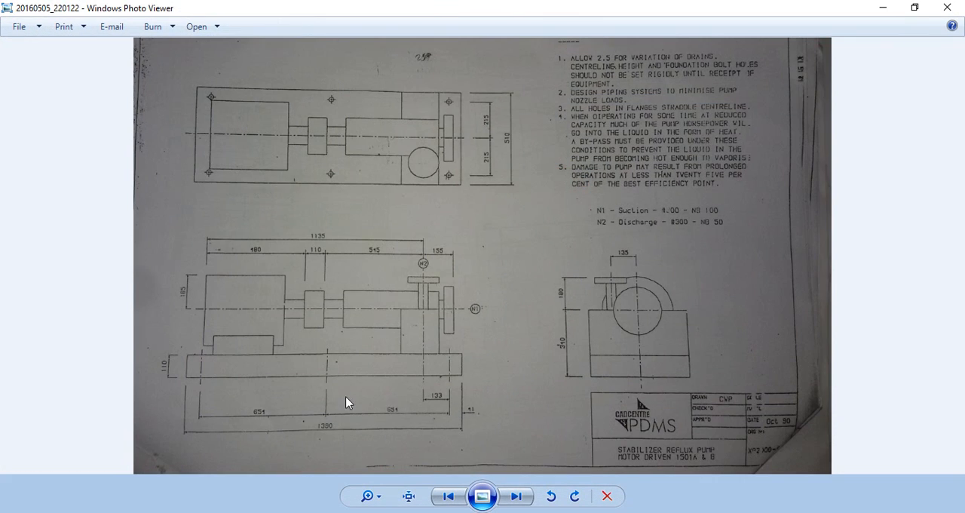
scroll(328, 424, up, 5)
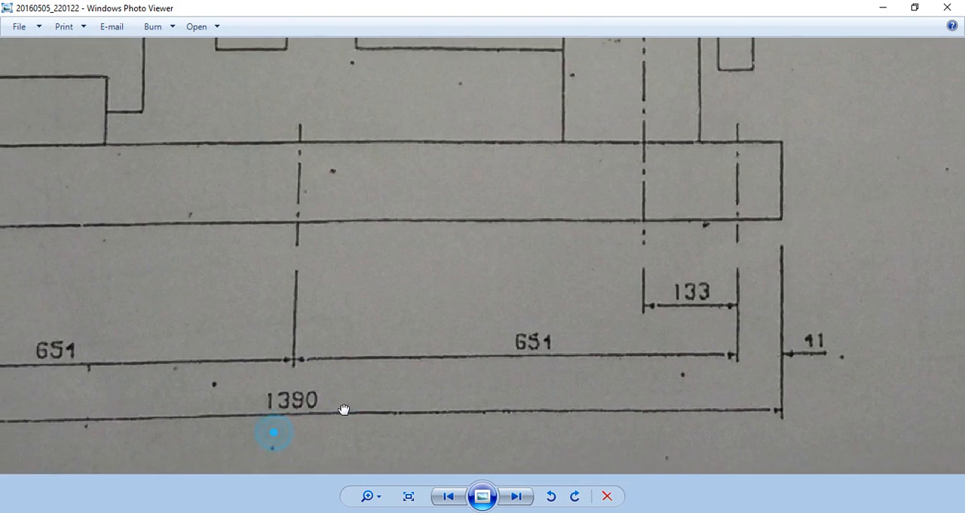
scroll(402, 373, down, 2)
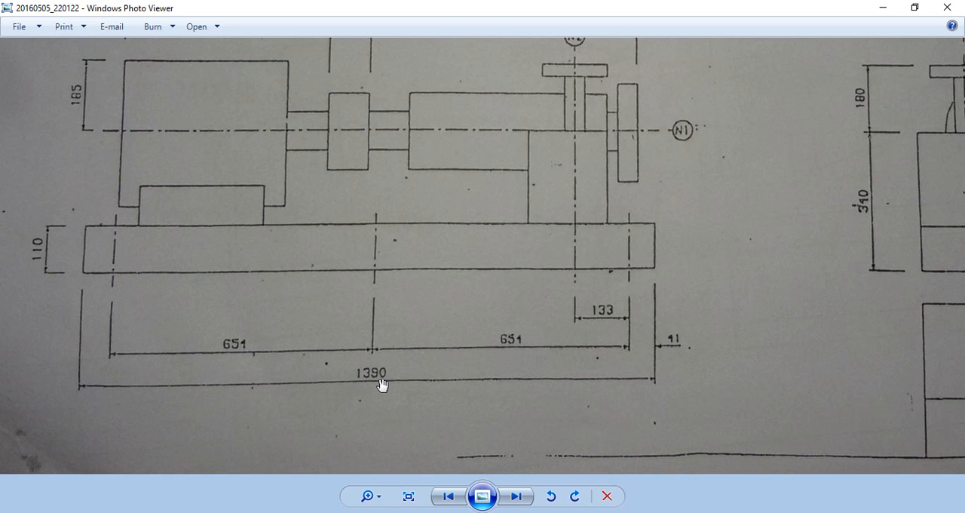
scroll(382, 384, down, 3)
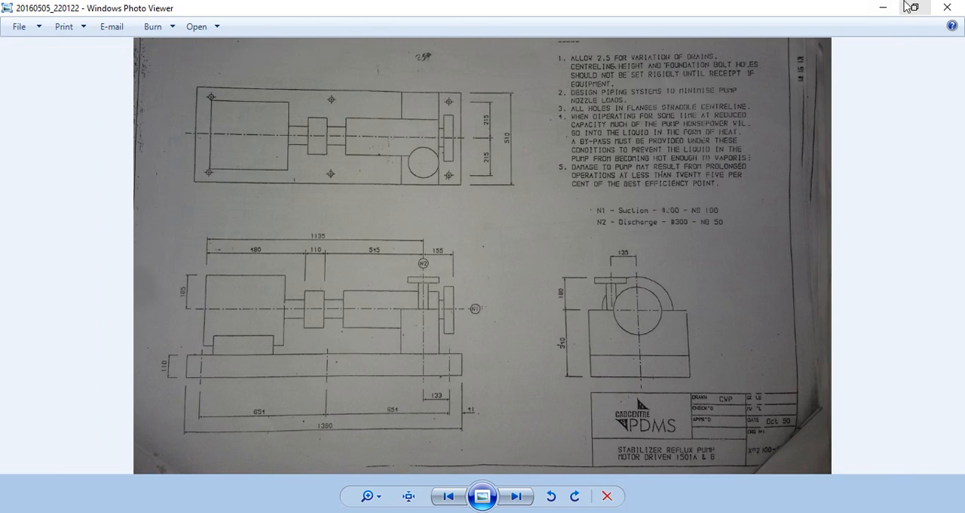
click(885, 6)
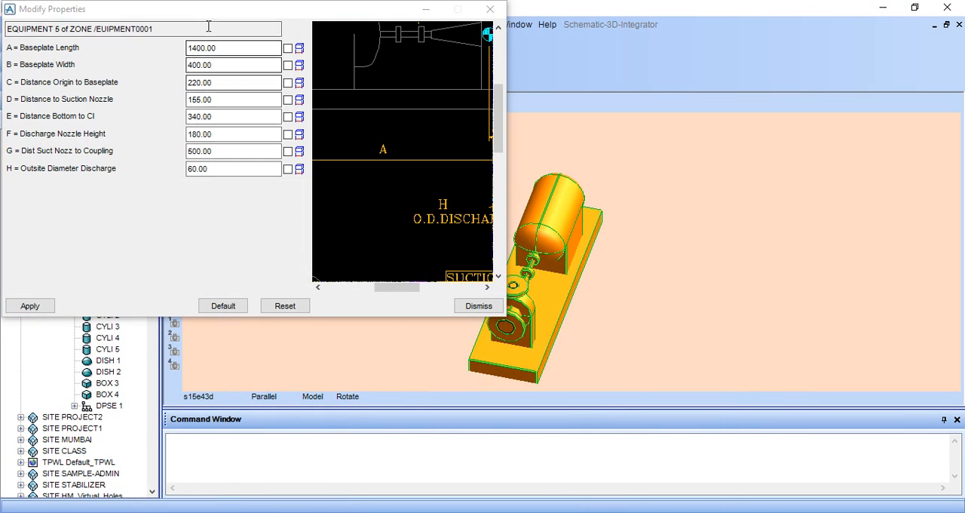
drag(219, 48, 170, 50)
key(BackSpace)
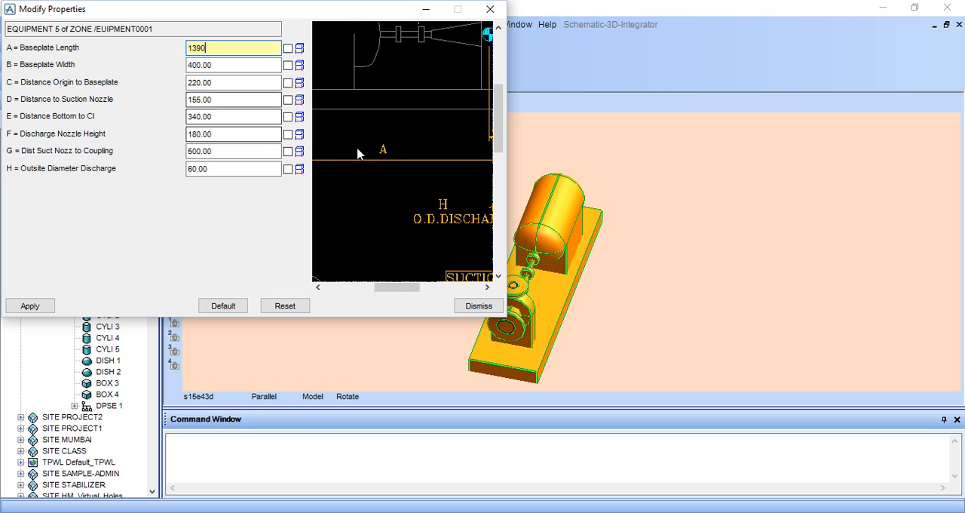
Step: Examine the parameter diagram to find what dimension B, the baseplate width, refers to
scroll(413, 163, down, 3)
scroll(461, 202, up, 3)
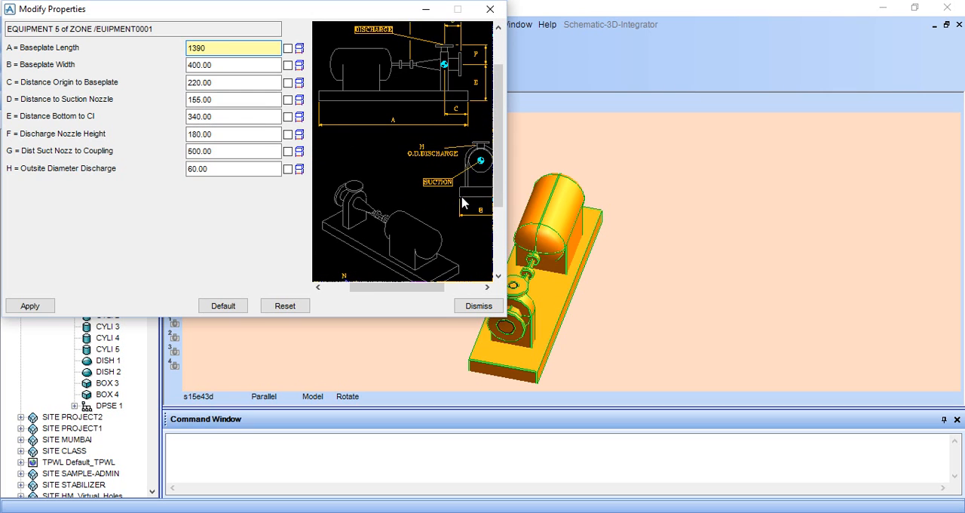
scroll(461, 202, down, 2)
scroll(457, 197, up, 2)
scroll(457, 197, up, 1)
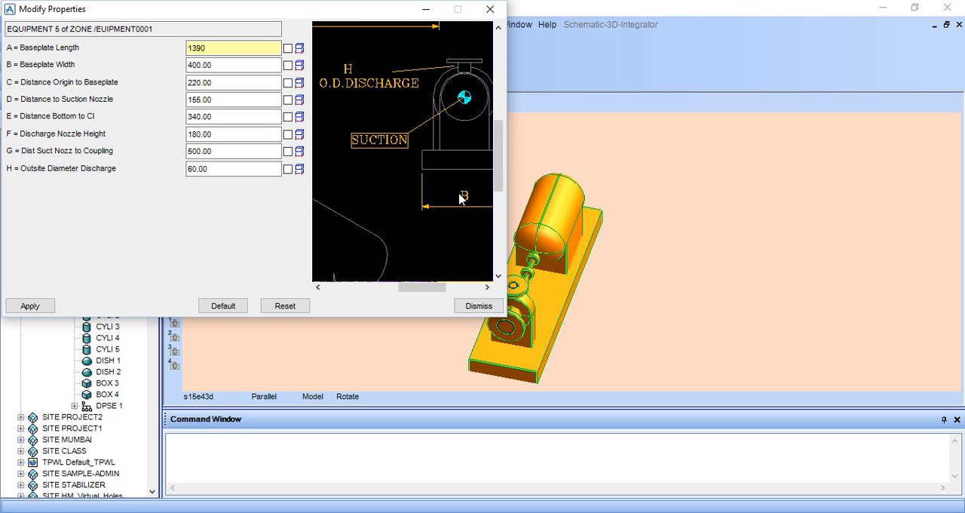
scroll(461, 198, down, 1)
scroll(452, 190, up, 2)
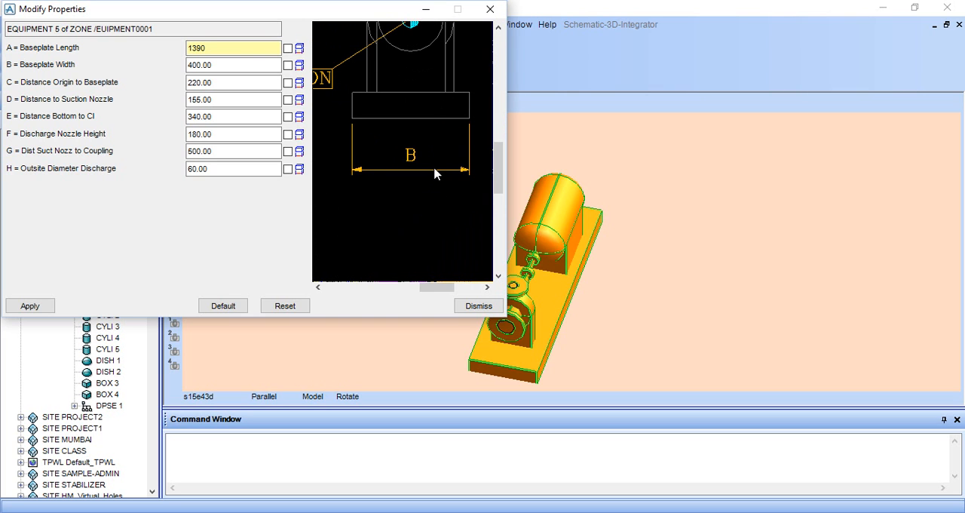
Step: Read the baseplate width from the pump drawing in Windows Photo Viewer and set Baseplate Width (B) to 510 in PDMS Design
click(320, 511)
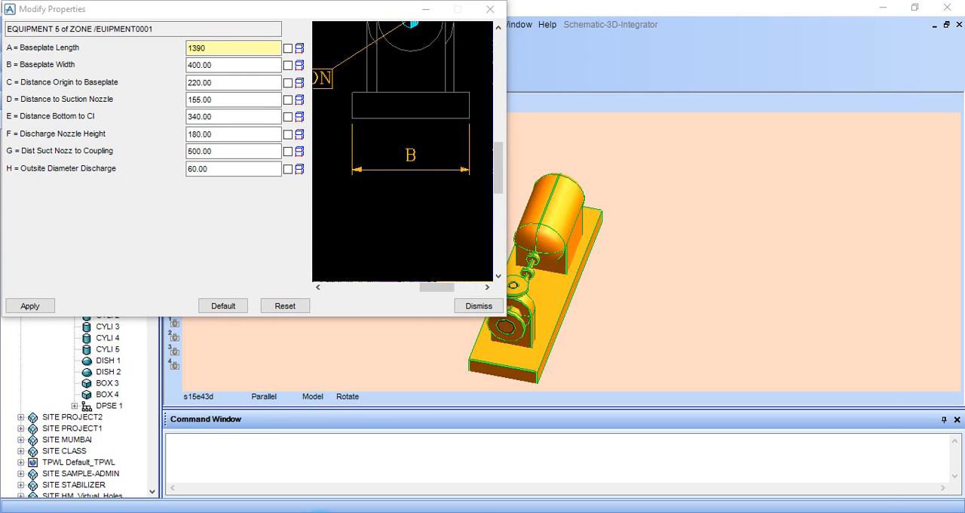
scroll(513, 134, up, 3)
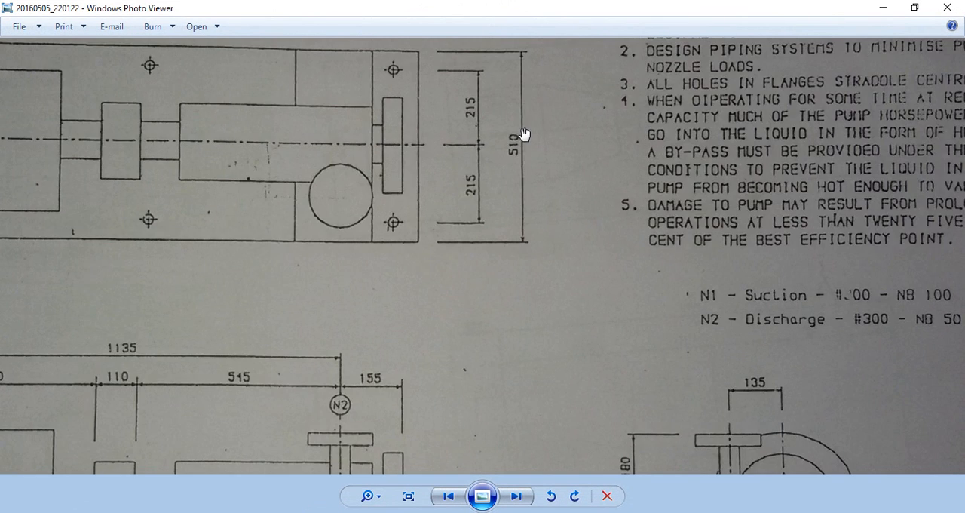
scroll(506, 176, down, 1)
drag(506, 177, 506, 206)
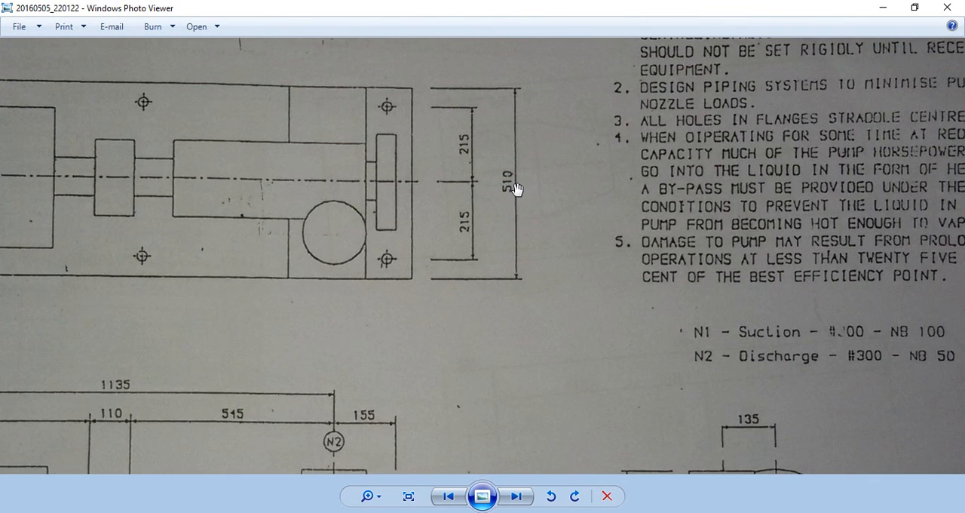
click(883, 8)
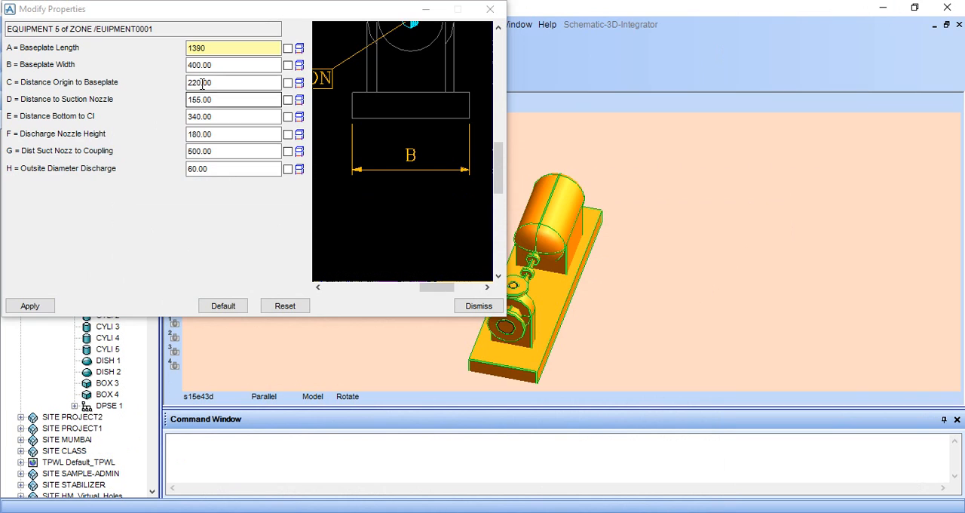
drag(224, 65, 183, 70)
key(BackSpace)
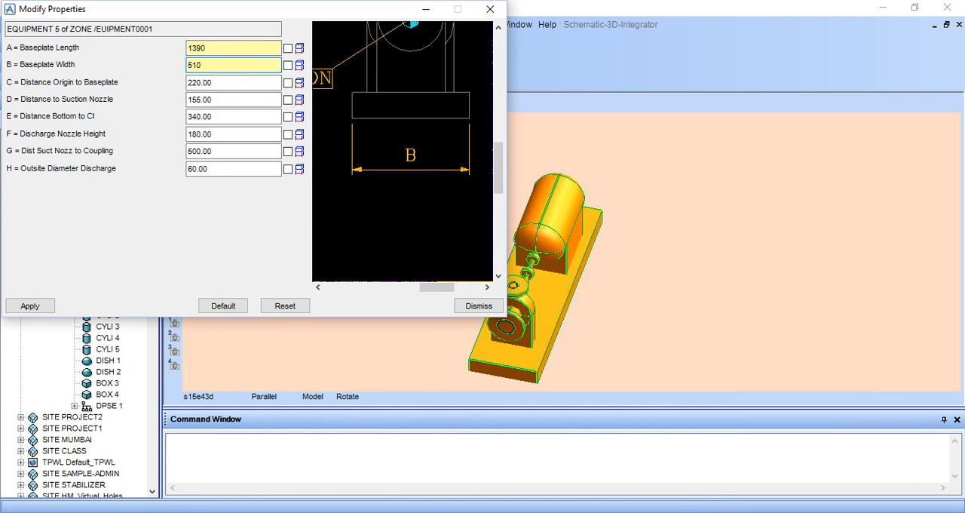
Step: Examine the parameter diagram to find what dimension C, the distance from origin to baseplate, refers to
click(228, 83)
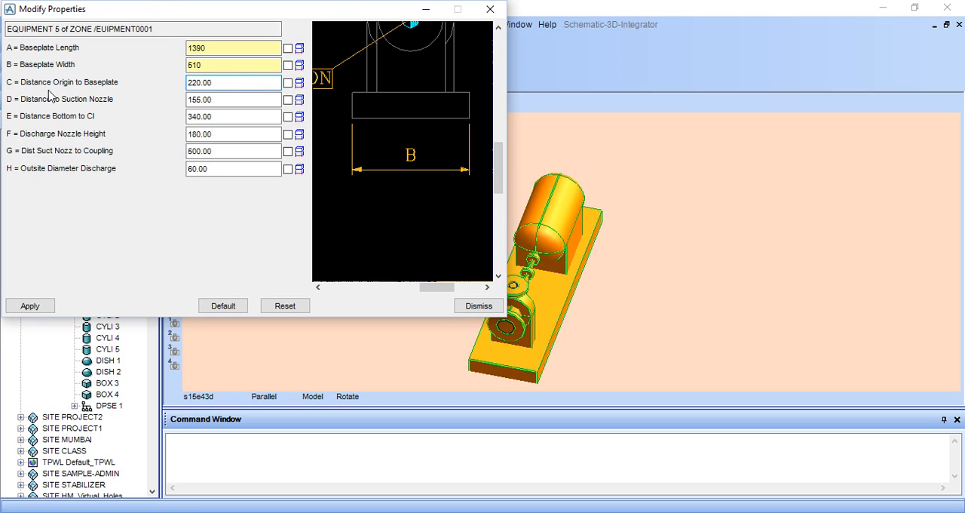
scroll(429, 144, down, 2)
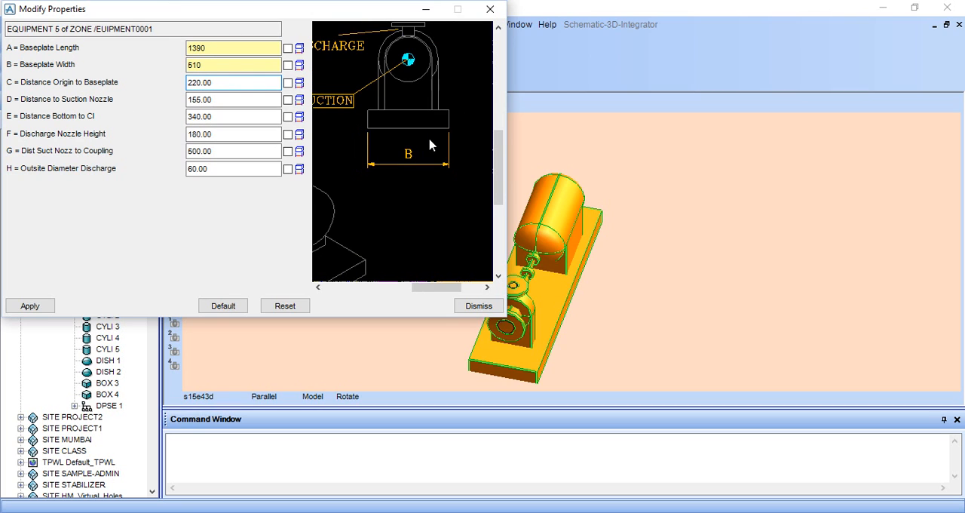
scroll(411, 144, down, 1)
scroll(381, 145, down, 4)
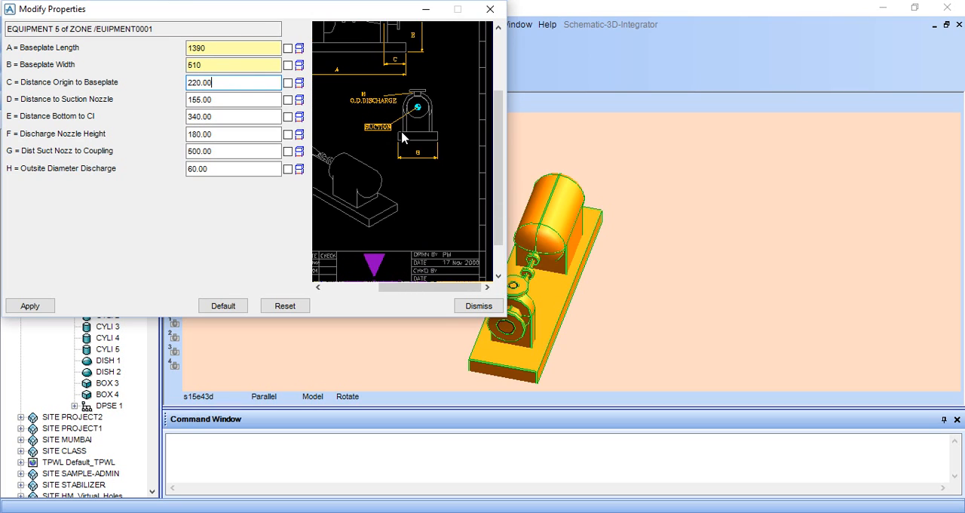
scroll(444, 79, up, 5)
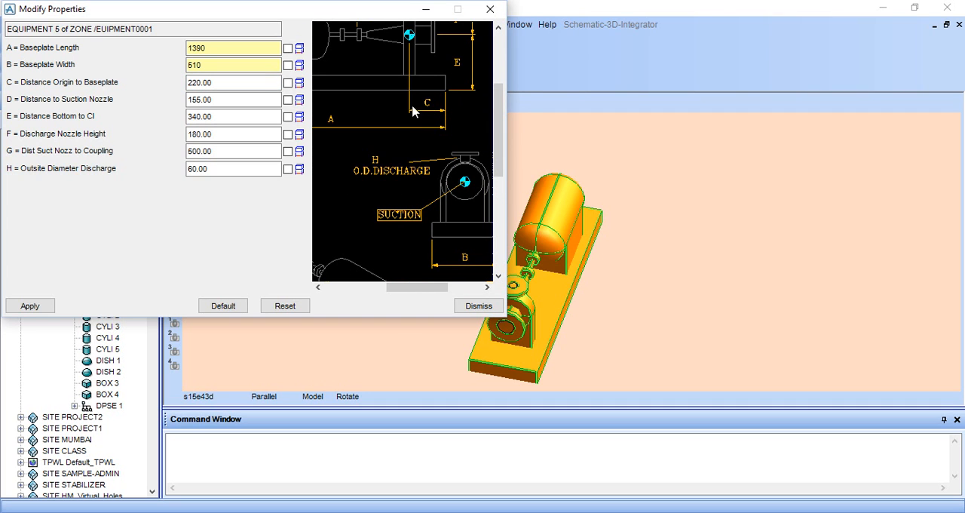
scroll(430, 101, up, 1)
scroll(440, 84, down, 2)
scroll(398, 158, up, 2)
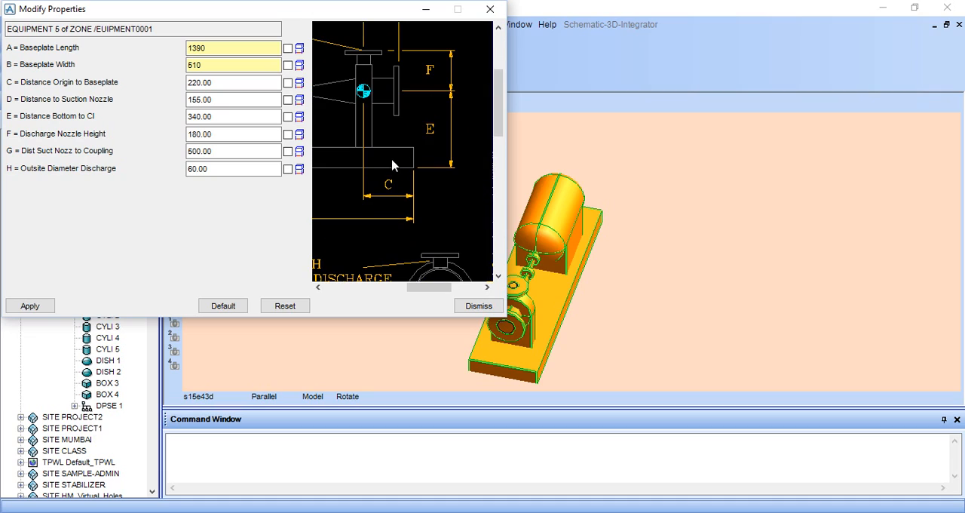
Step: Switch to Windows Photo Viewer and read the dimensions between the discharge nozzle centreline and the nearer baseplate end on the side elevation
click(337, 401)
click(332, 511)
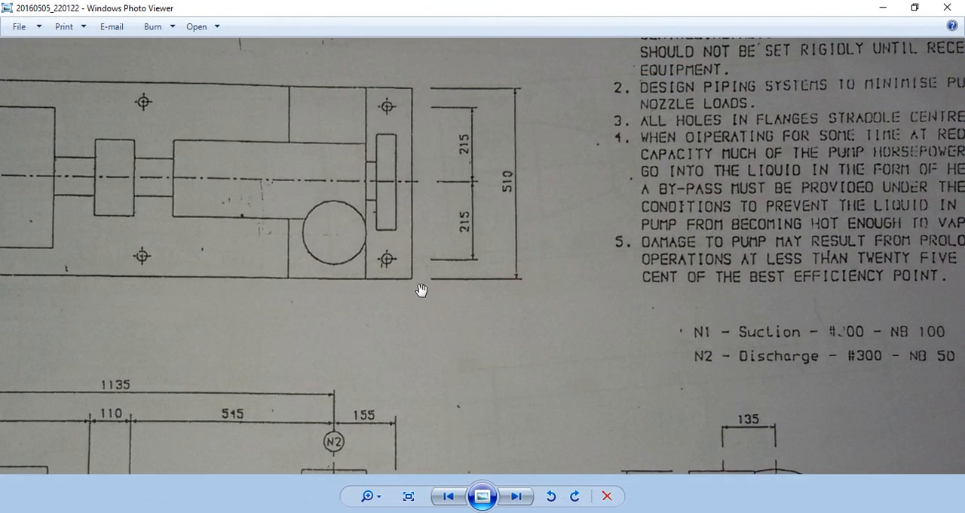
scroll(407, 302, down, 2)
drag(425, 395, 425, 338)
scroll(425, 337, up, 1)
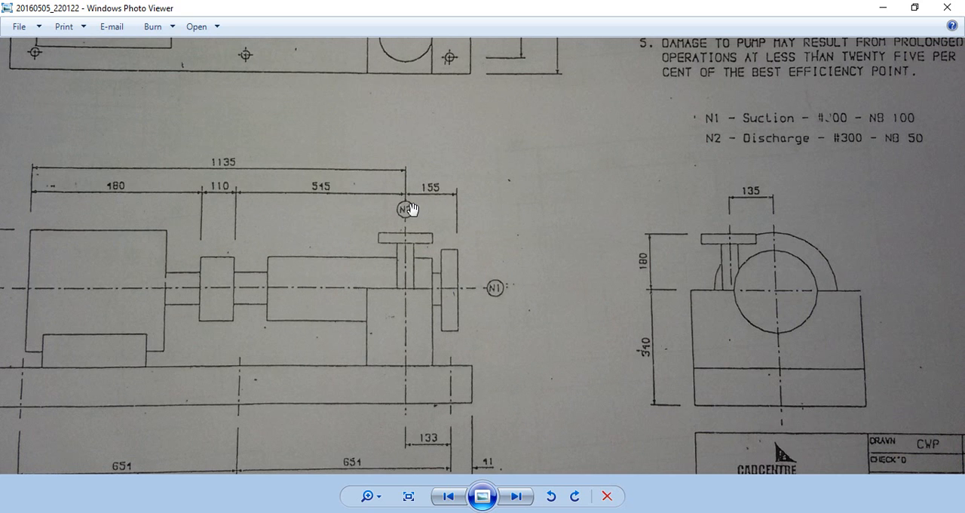
scroll(464, 332, down, 1)
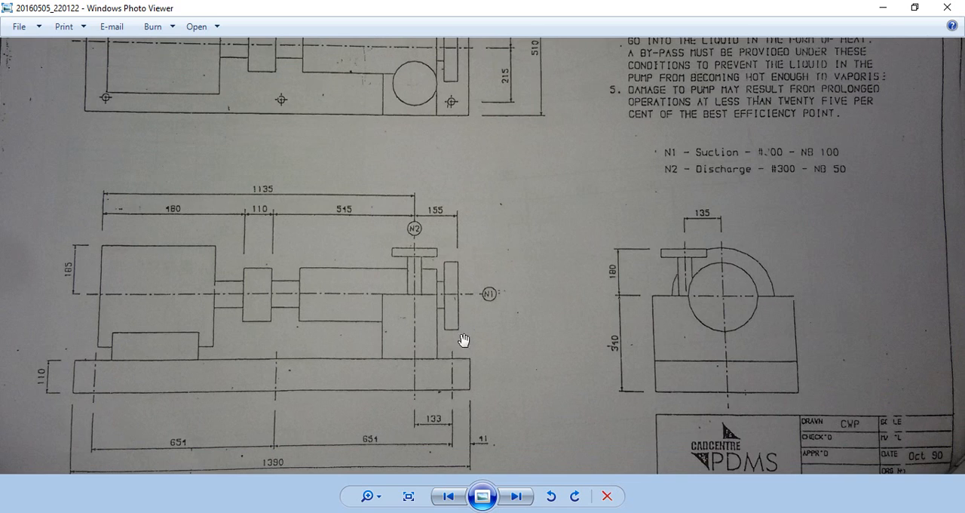
scroll(474, 462, down, 1)
scroll(468, 426, up, 3)
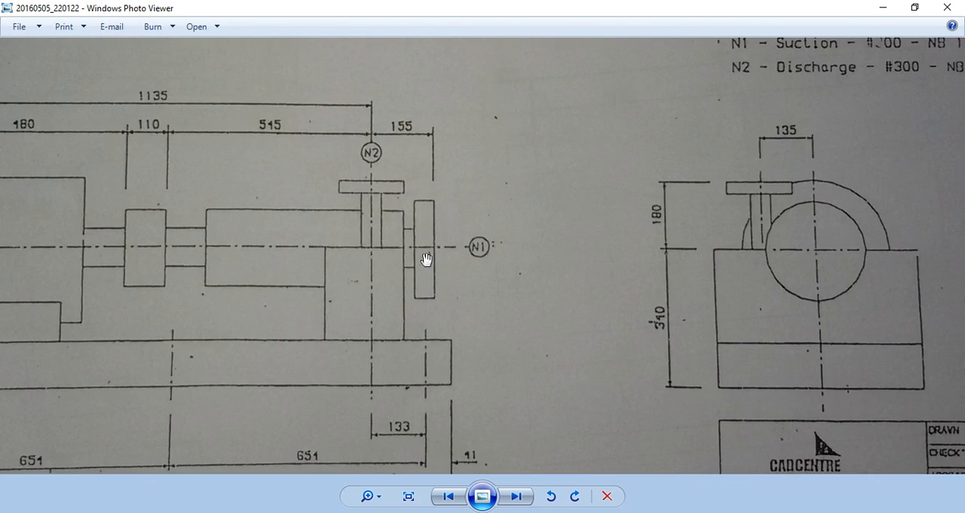
scroll(427, 201, down, 1)
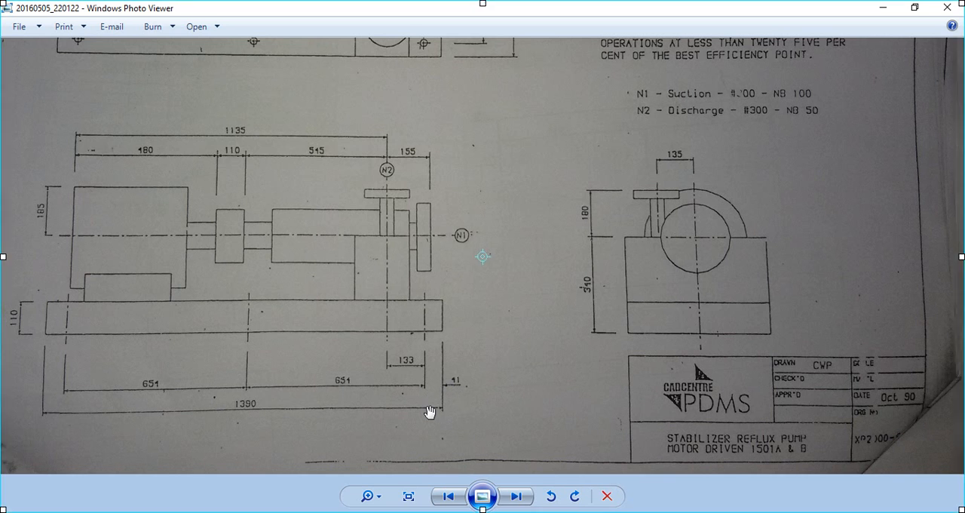
scroll(431, 409, up, 1)
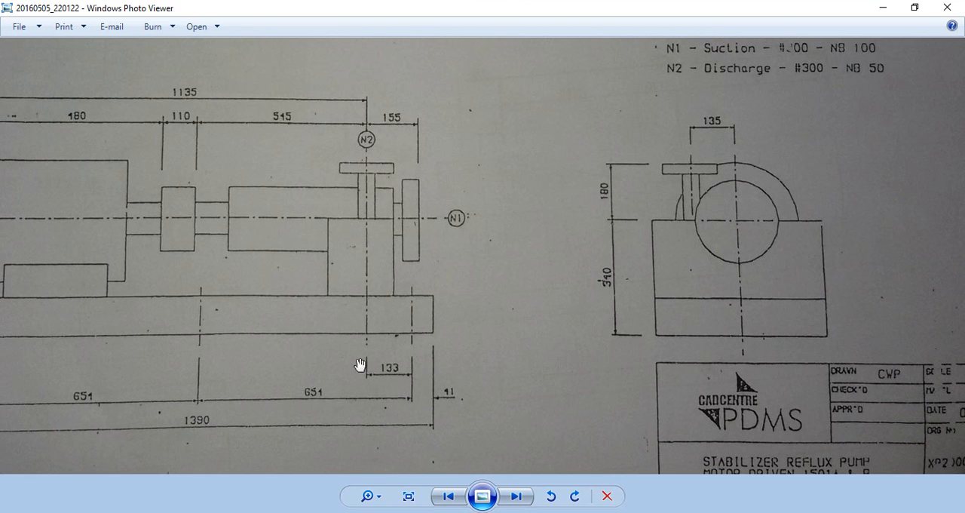
Step: Add 44 and 133 in Calculator to get the distance from the discharge nozzle centreline to the baseplate end
click(183, 512)
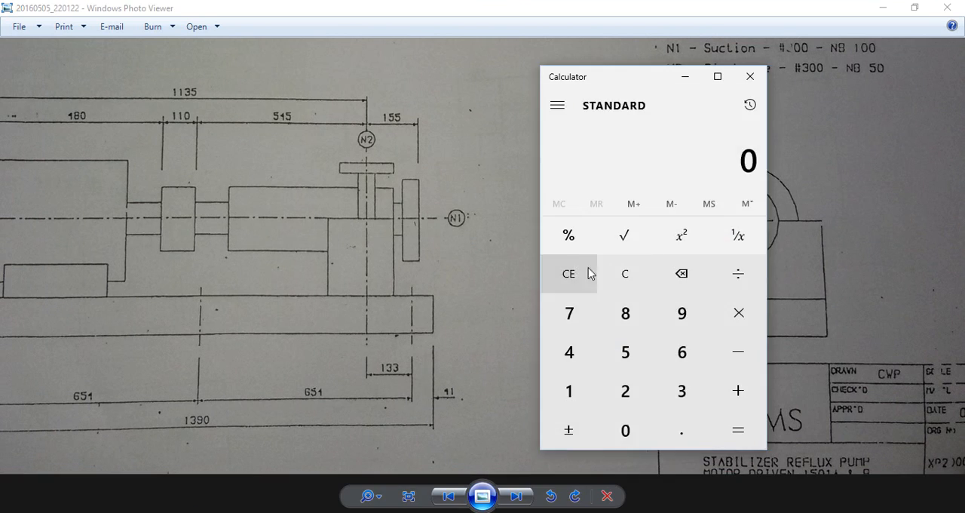
double_click(577, 358)
click(755, 395)
click(566, 390)
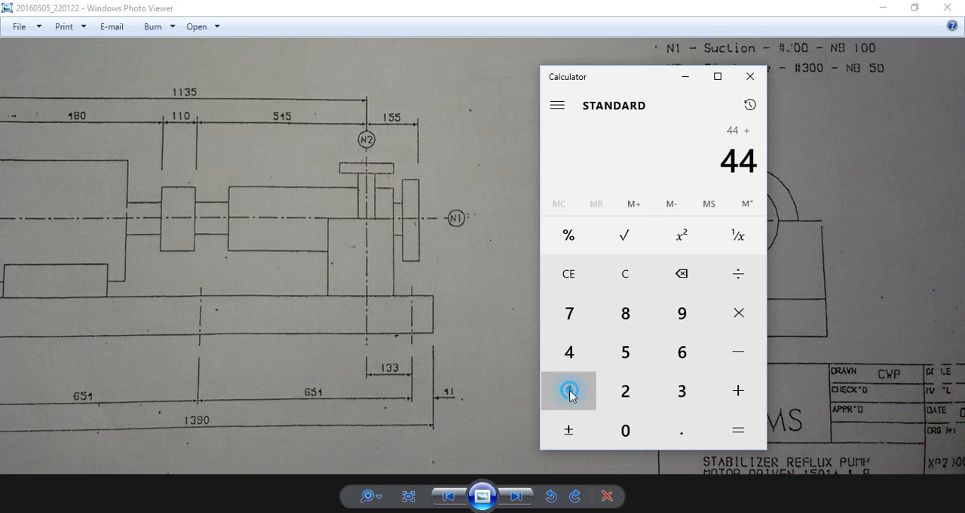
click(672, 400)
click(672, 400)
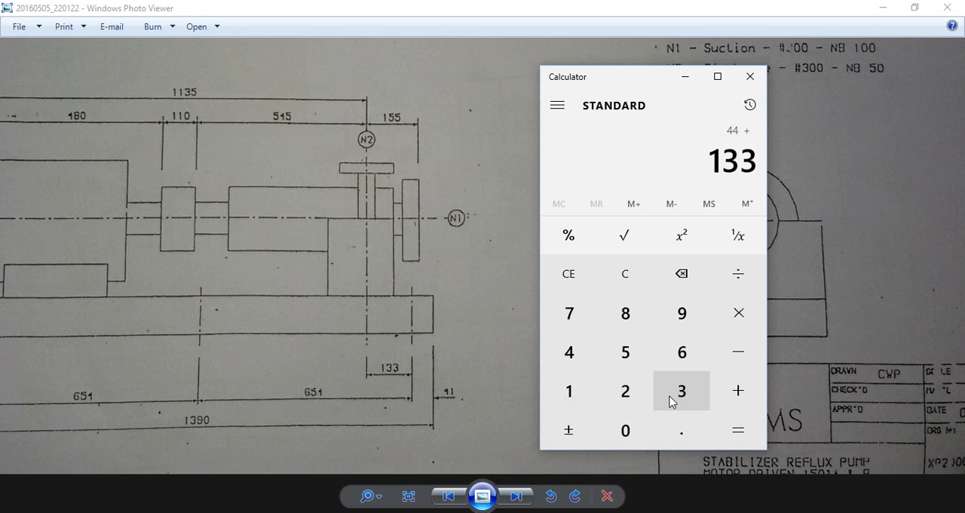
click(738, 430)
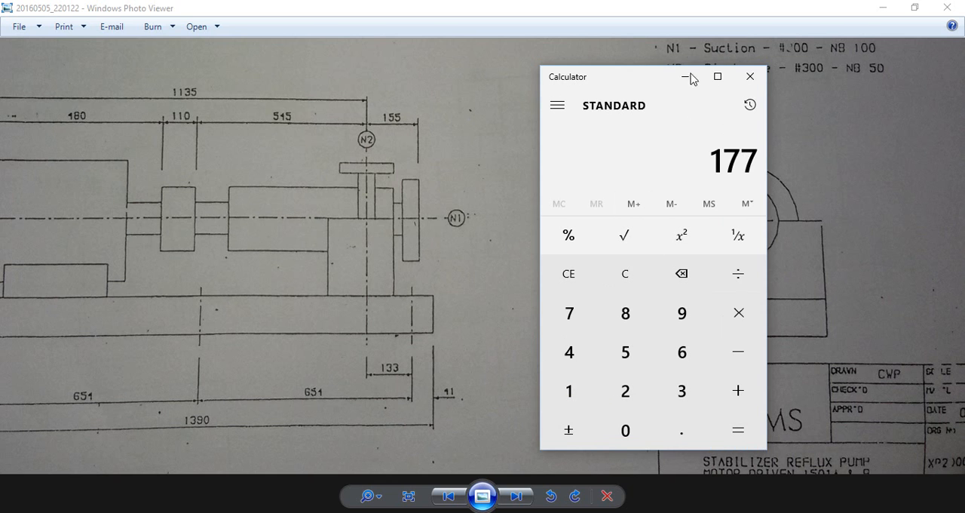
Step: Close Calculator and set Distance Origin to Baseplate (C) to 177 in PDMS Design
click(753, 80)
click(370, 512)
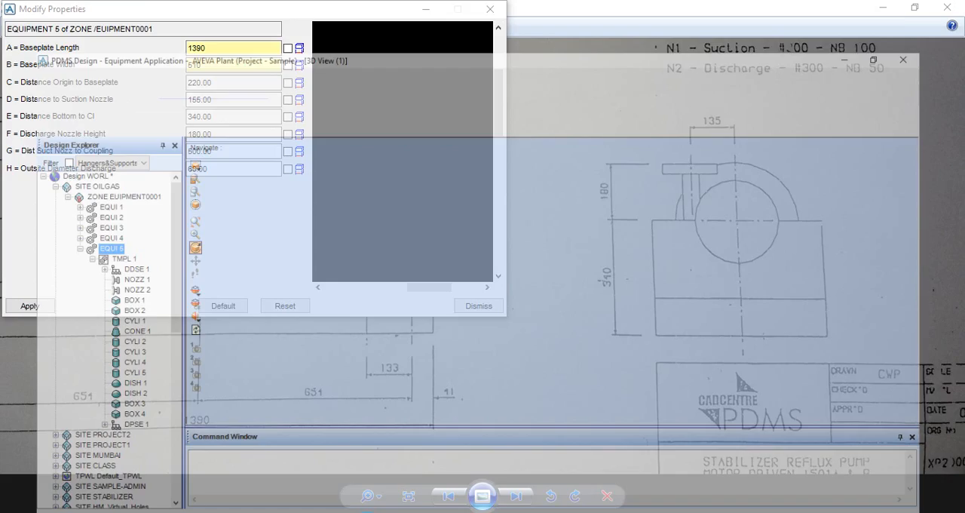
click(238, 76)
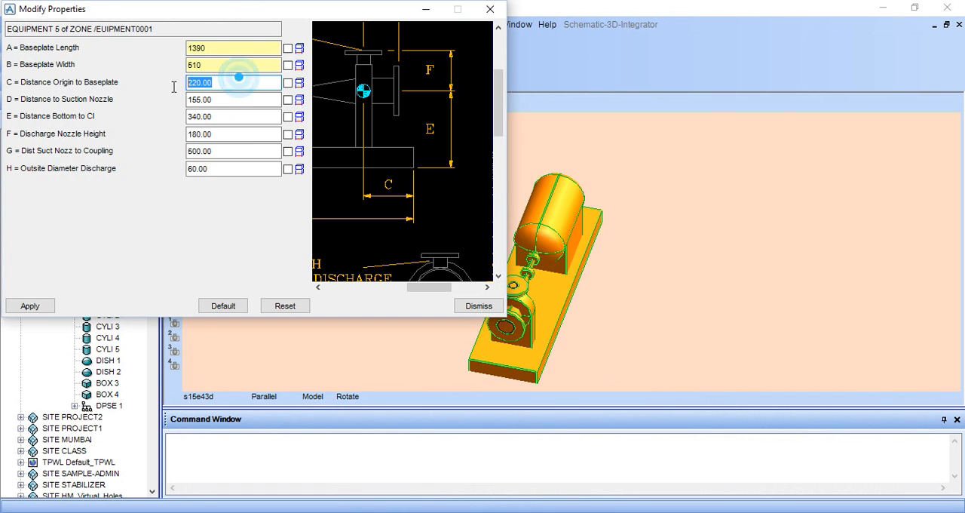
key(BackSpace)
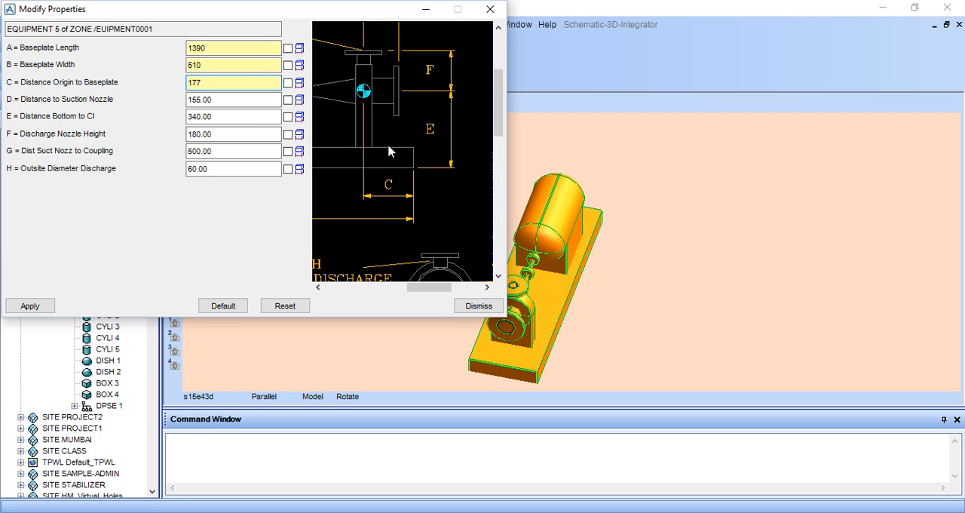
Step: Examine the parameter diagram to find what dimension D, the distance to the suction nozzle, refers to
scroll(390, 149, down, 3)
scroll(390, 149, down, 2)
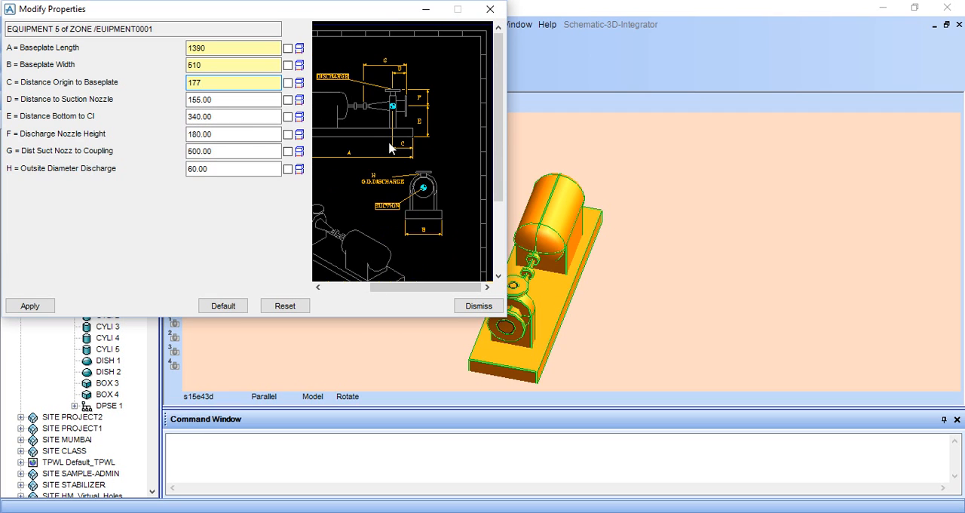
scroll(457, 71, up, 3)
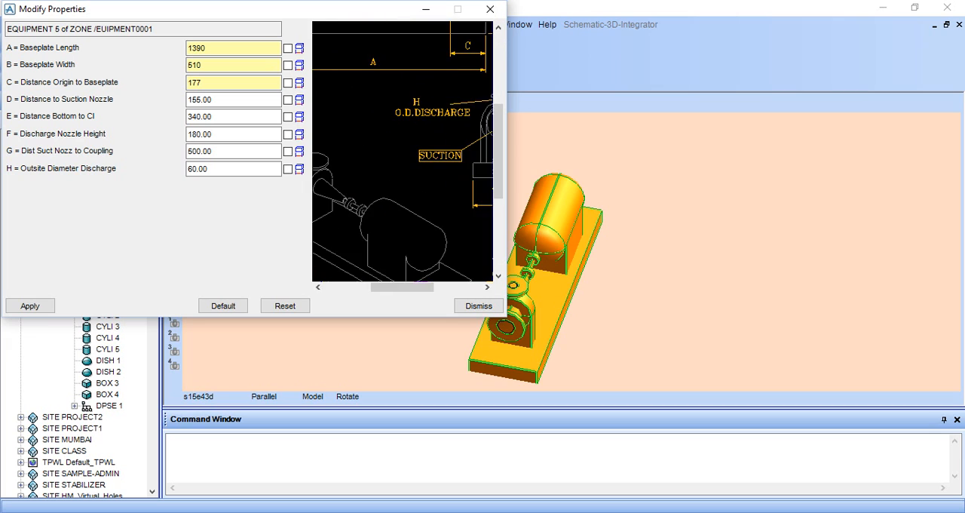
scroll(460, 86, down, 1)
scroll(452, 83, up, 1)
scroll(453, 79, up, 2)
scroll(442, 51, down, 2)
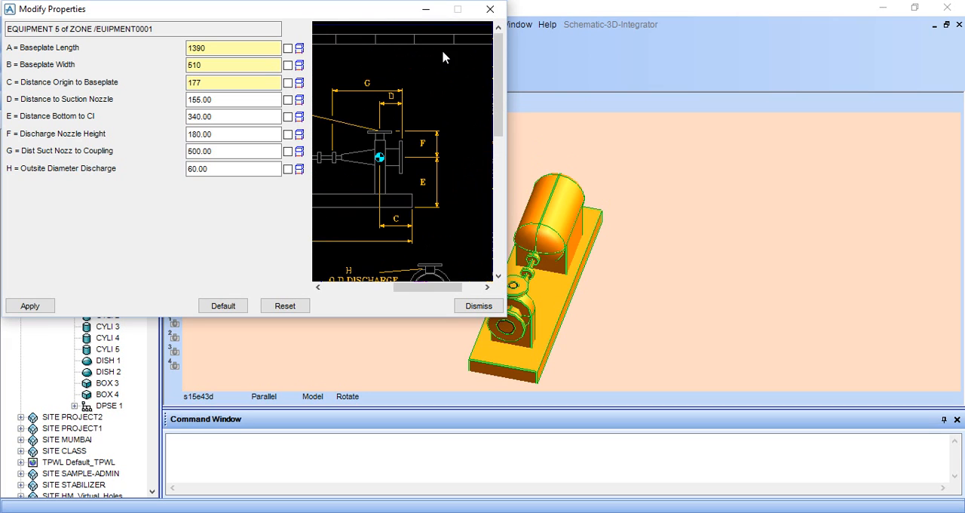
scroll(421, 83, up, 2)
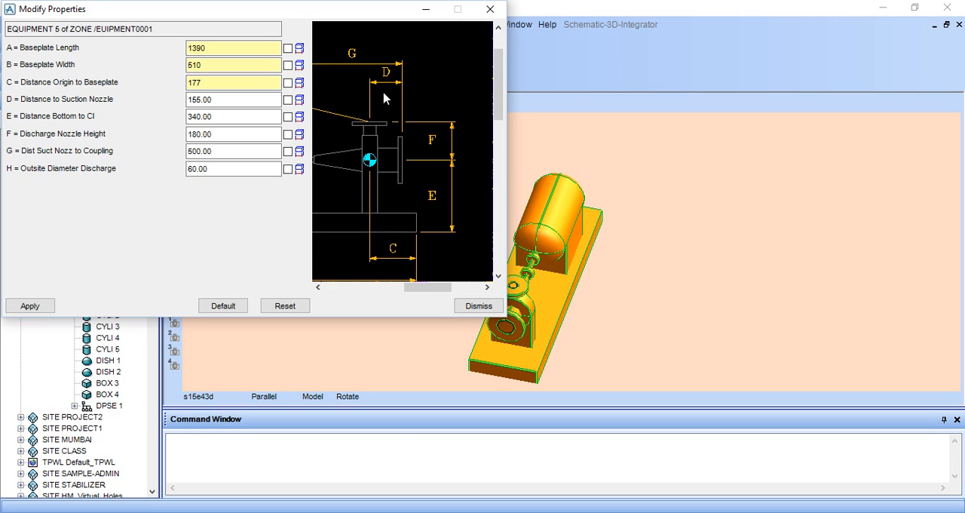
Step: Check the suction nozzle distance on the drawing in Windows Photo Viewer against Distance to Suction Nozzle (D) in PDMS Design
click(370, 512)
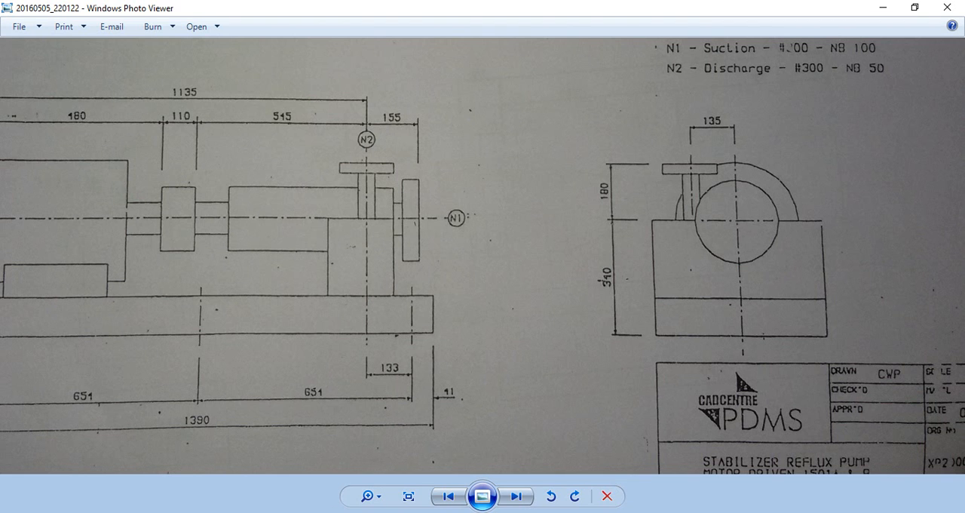
click(369, 512)
click(224, 98)
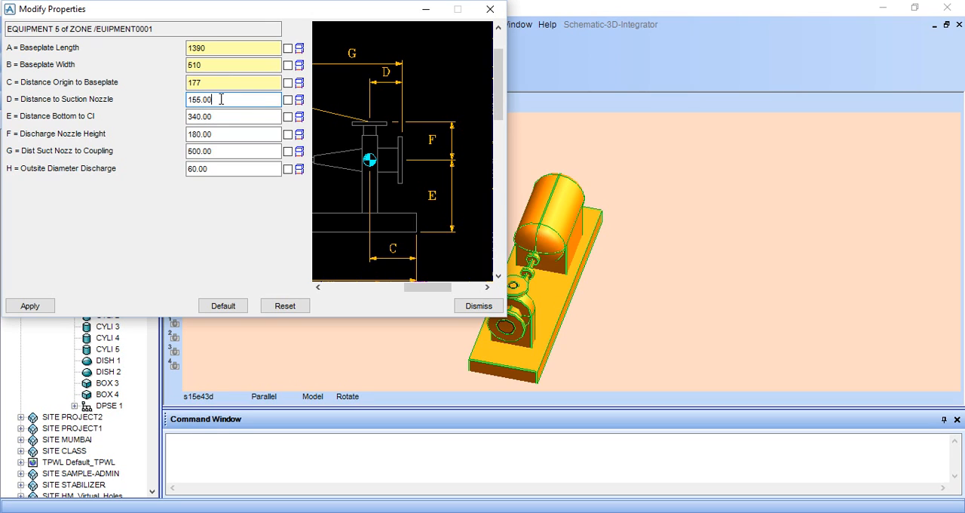
Step: Read the height from baseplate bottom to pump centreline in Windows Photo Viewer and set Distance Bottom to Cl (E) to 310 in PDMS Design
click(202, 117)
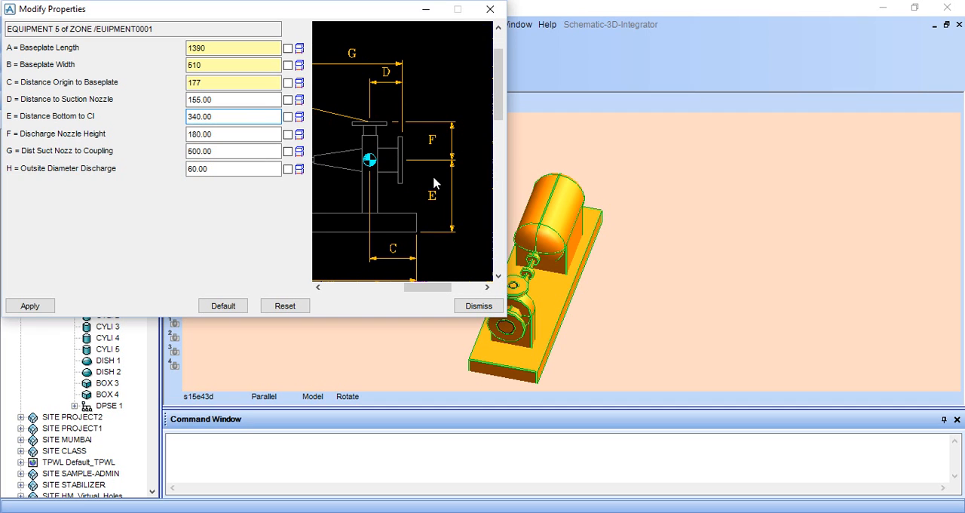
click(330, 441)
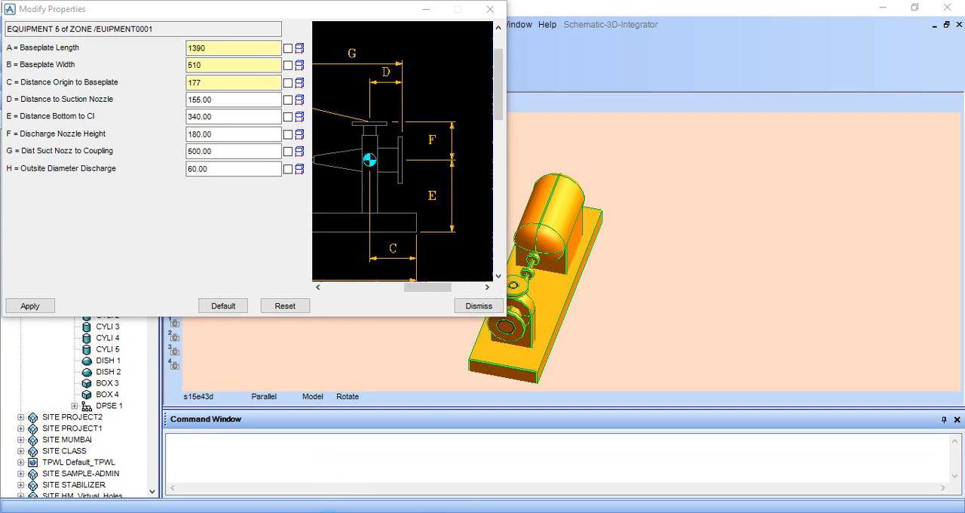
click(329, 511)
scroll(641, 260, down, 2)
scroll(640, 290, up, 3)
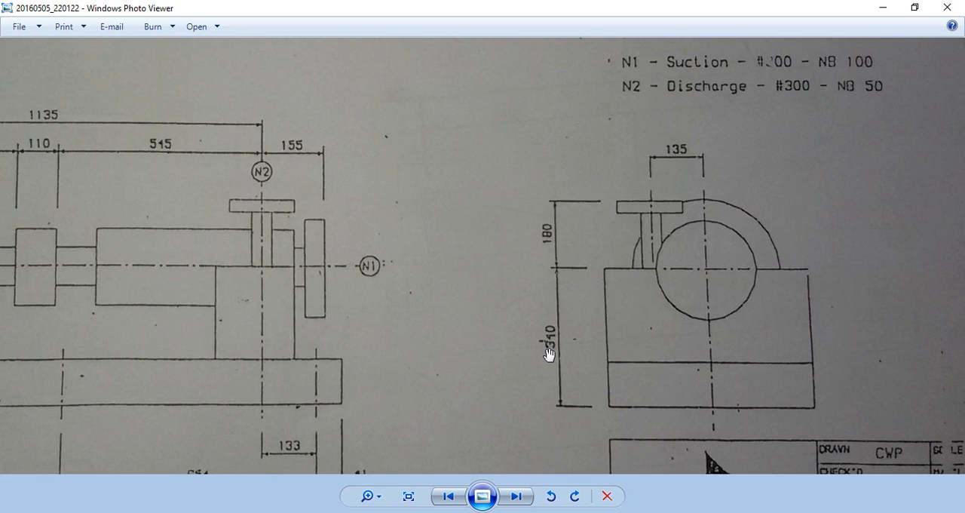
scroll(549, 343, up, 2)
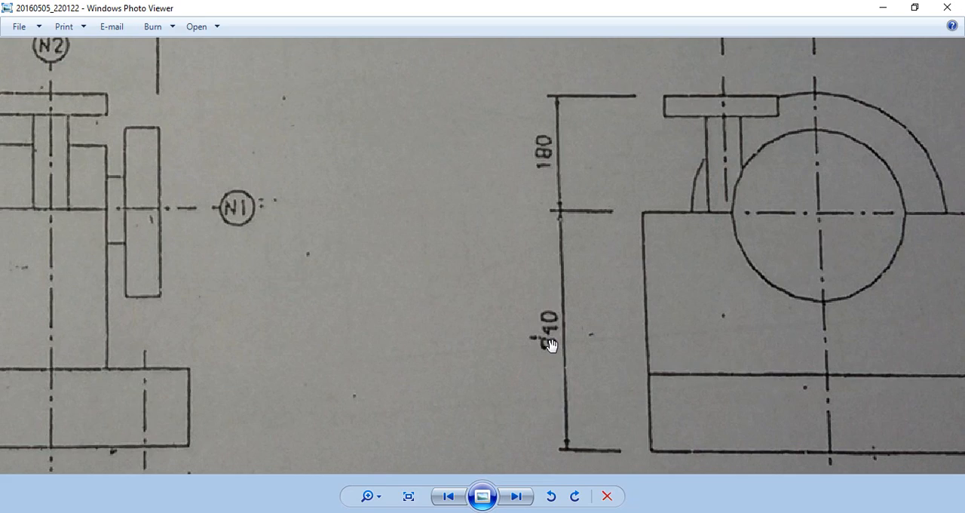
key(alt+Tab)
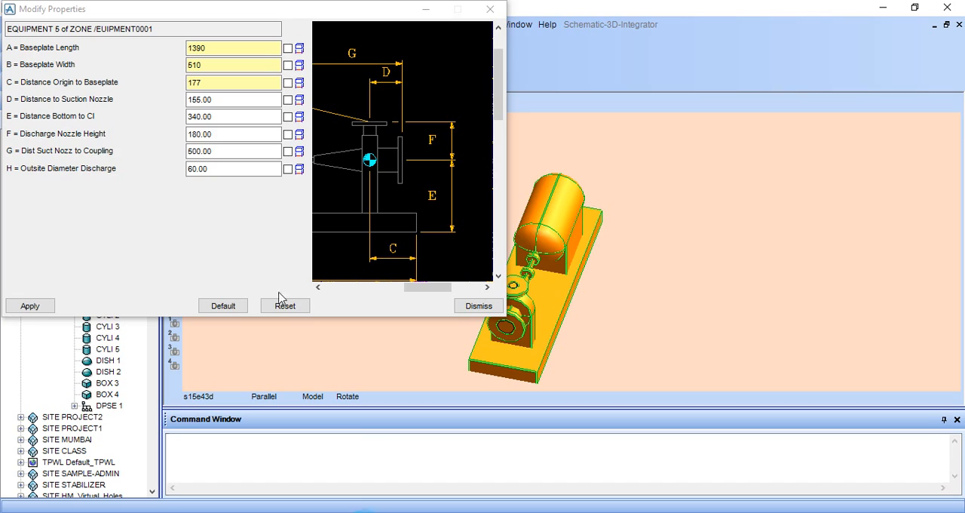
click(212, 114)
key(BackSpace)
key(BackSpace)
key(BackSpace)
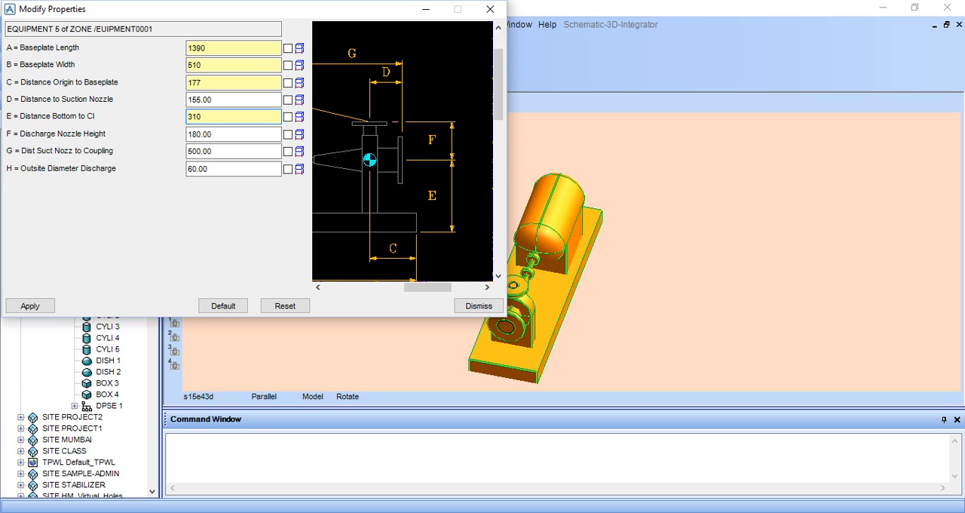
Step: Compare Discharge Nozzle Height (F) with the nozzle height on the drawing in Windows Photo Viewer, and return to PDMS Design
click(224, 134)
click(524, 148)
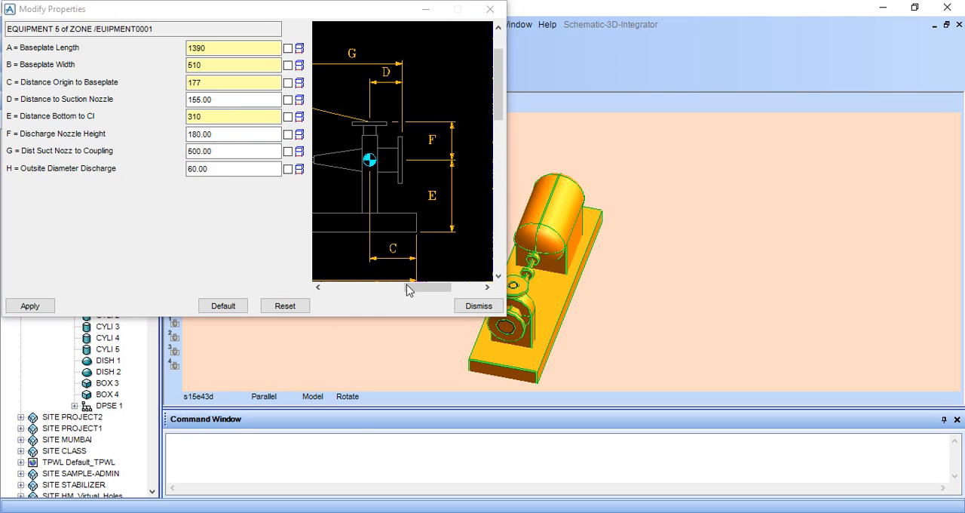
scroll(450, 136, up, 1)
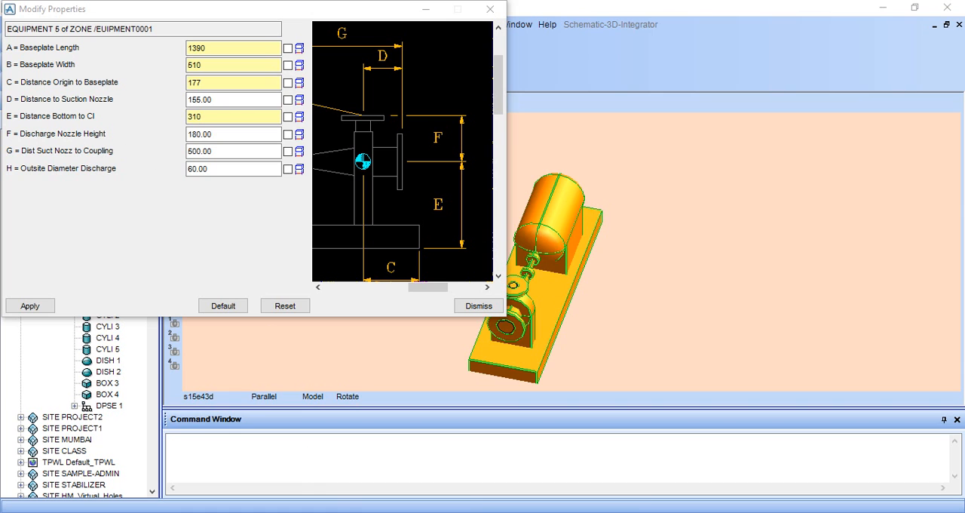
key(alt+Tab)
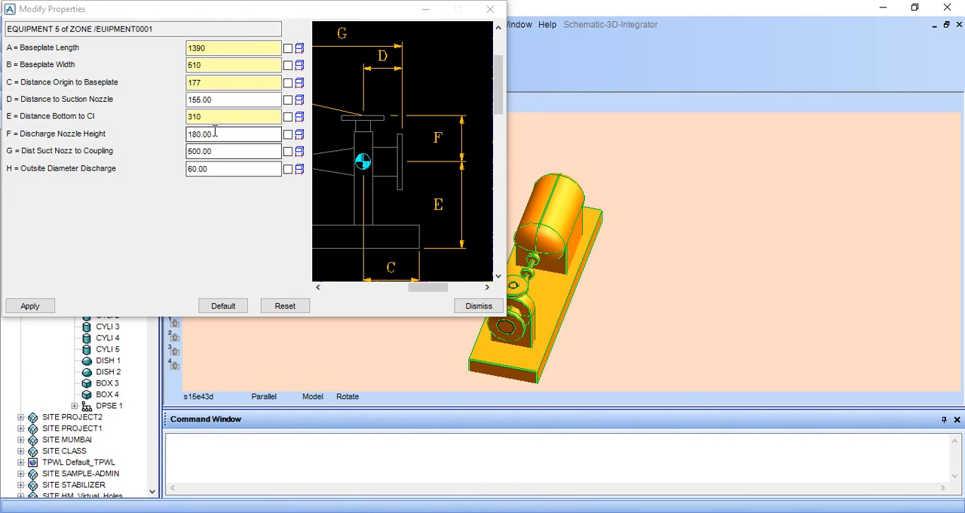
click(216, 133)
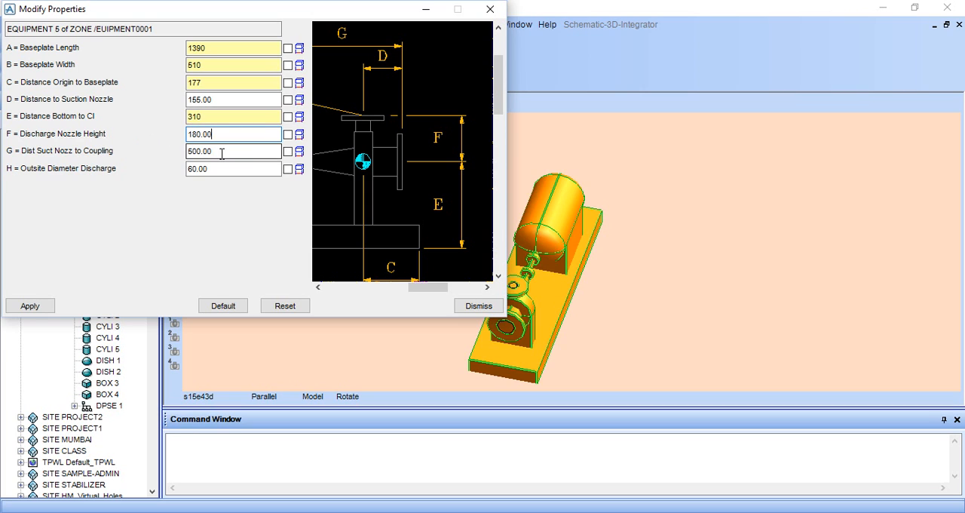
Step: Read the nozzle-to-coupling distance on the drawing in Windows Photo Viewer and set Dist Suct Nozz to Coupling (G) to 515 in PDMS Design
click(217, 151)
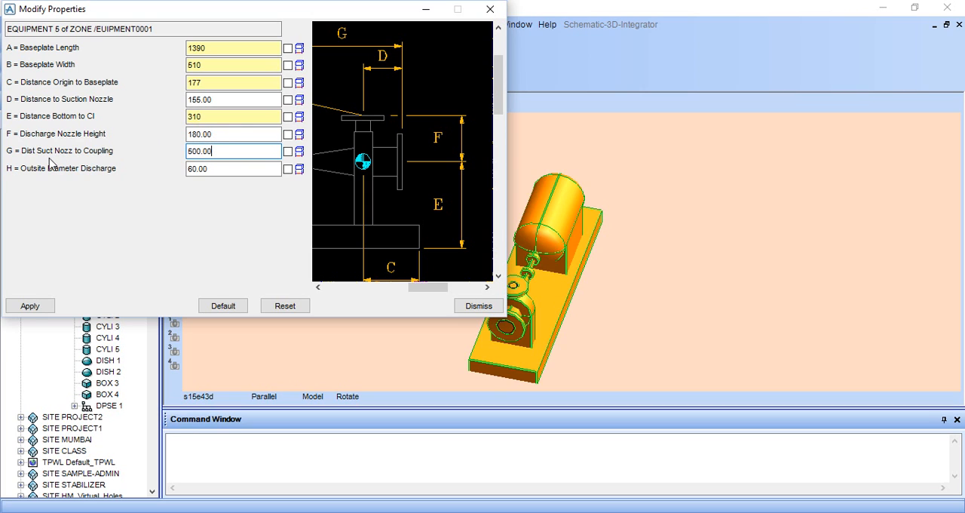
scroll(392, 140, down, 2)
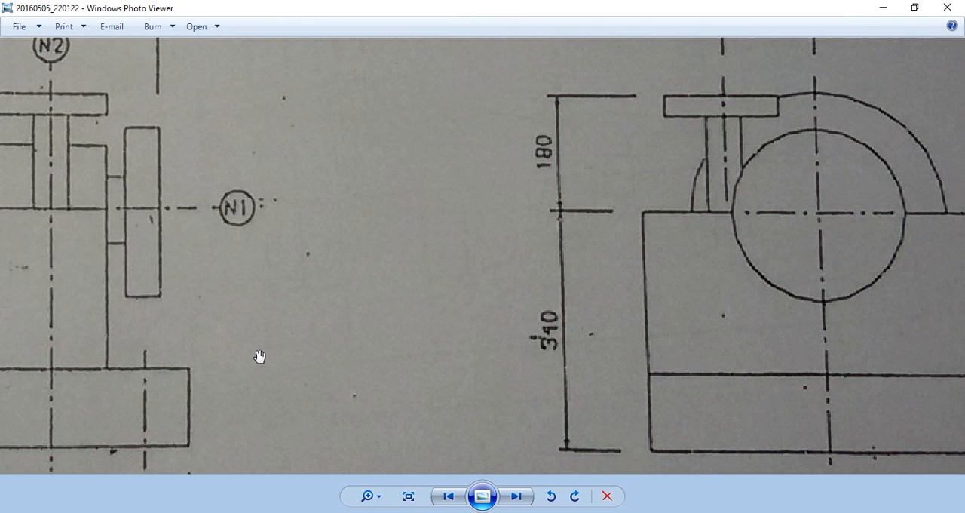
scroll(260, 354, down, 7)
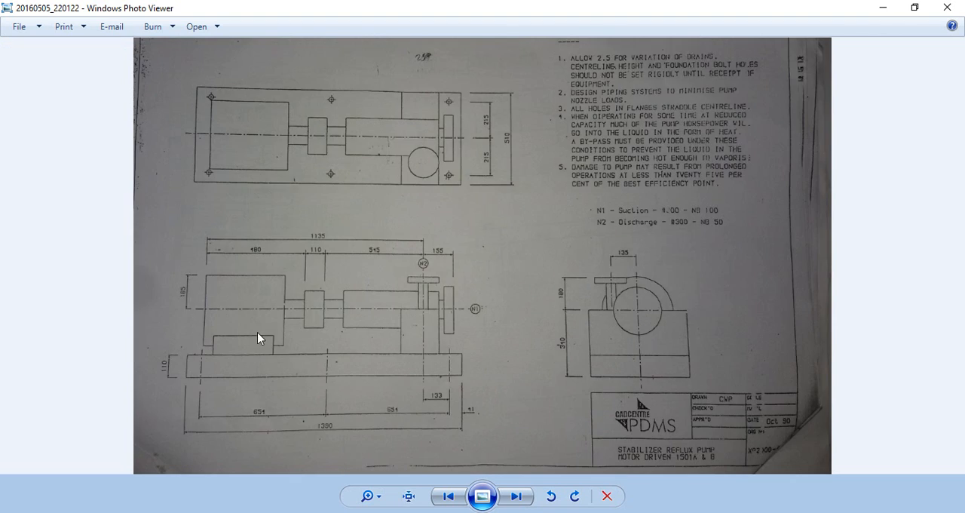
scroll(327, 281, up, 3)
scroll(355, 228, up, 3)
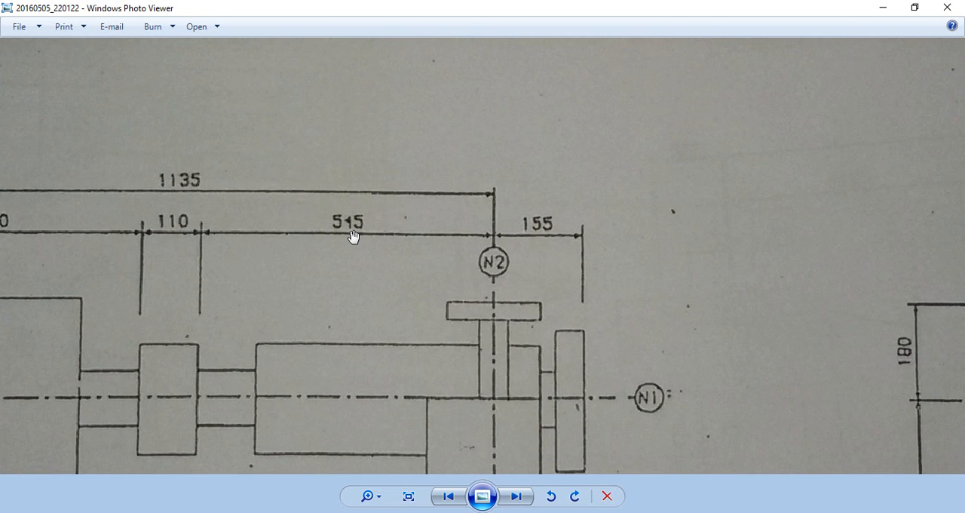
scroll(355, 229, up, 2)
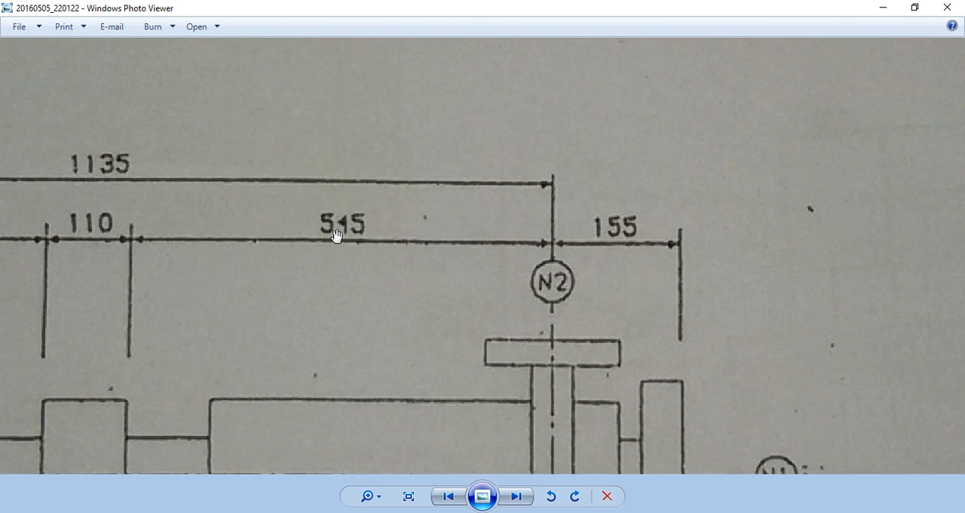
click(317, 510)
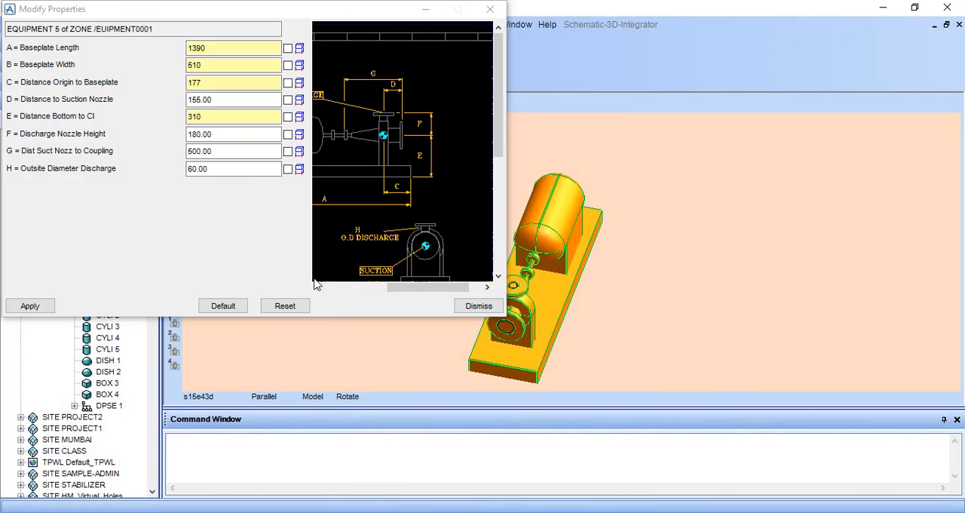
click(224, 151)
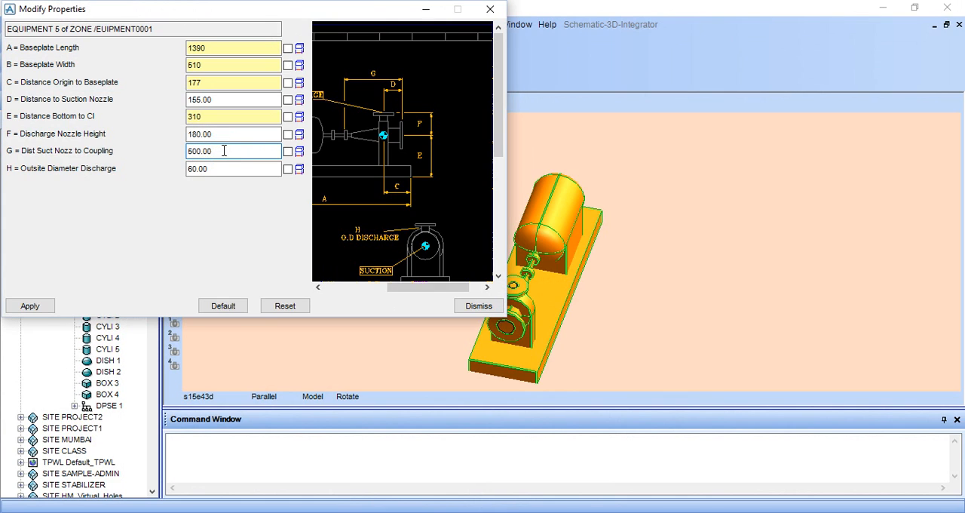
key(BackSpace)
key(BackSpace)
key(BackSpace)
key(BackSpace)
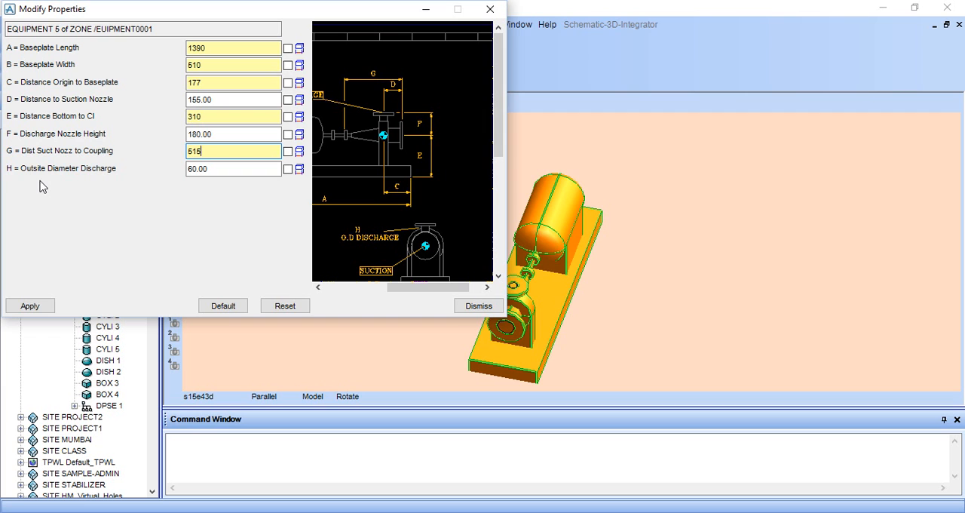
Step: Check the N1 suction and N2 discharge nozzle data in Windows Photo Viewer against Outside Diameter Discharge (H) in PDMS Design
click(319, 503)
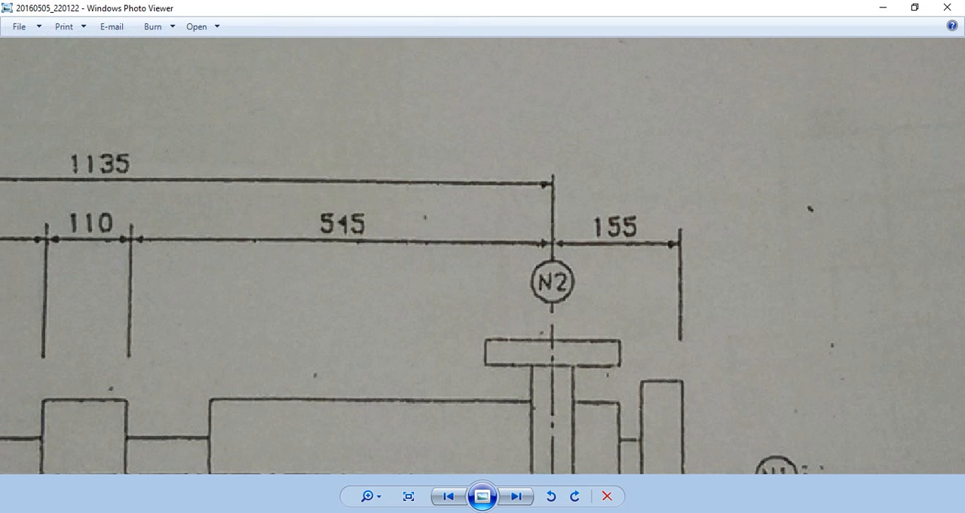
scroll(679, 287, down, 5)
scroll(693, 228, up, 3)
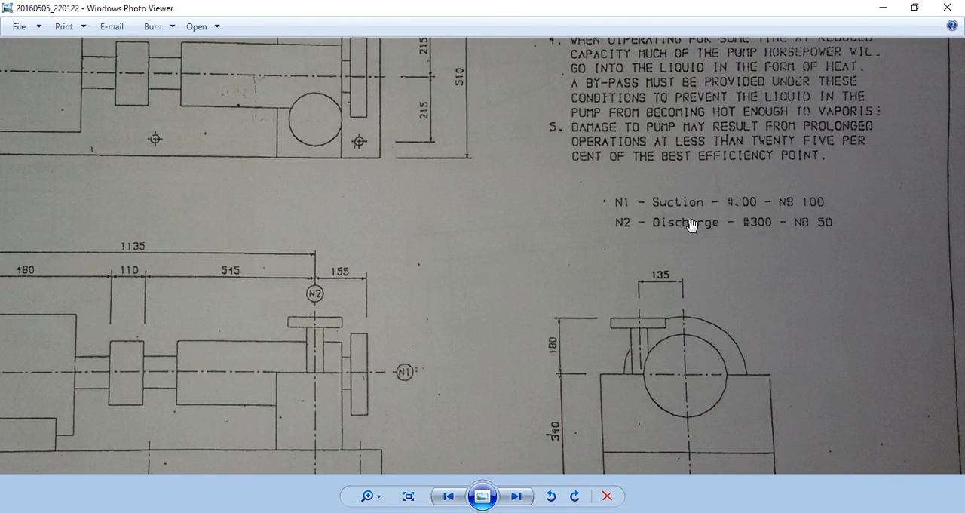
key(alt+Tab)
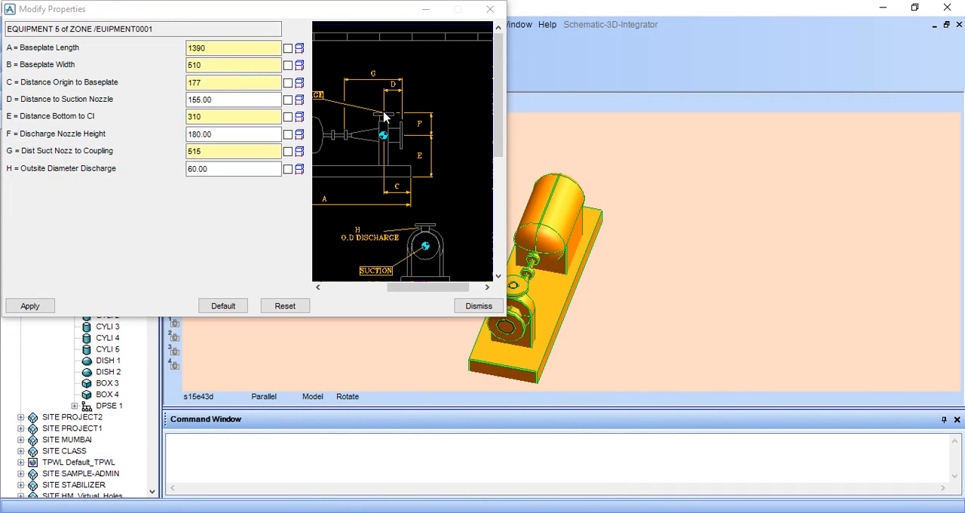
scroll(382, 119, down, 2)
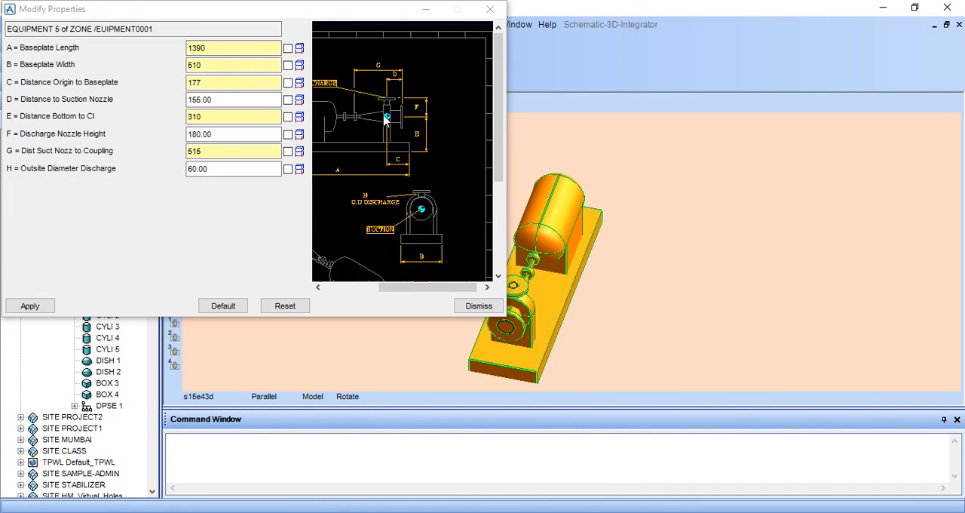
key(alt+Tab)
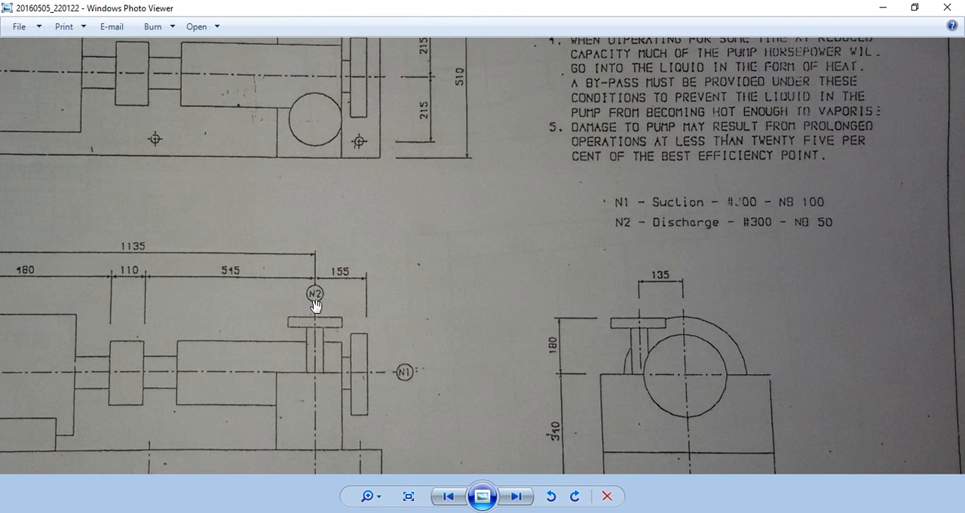
scroll(781, 238, up, 1)
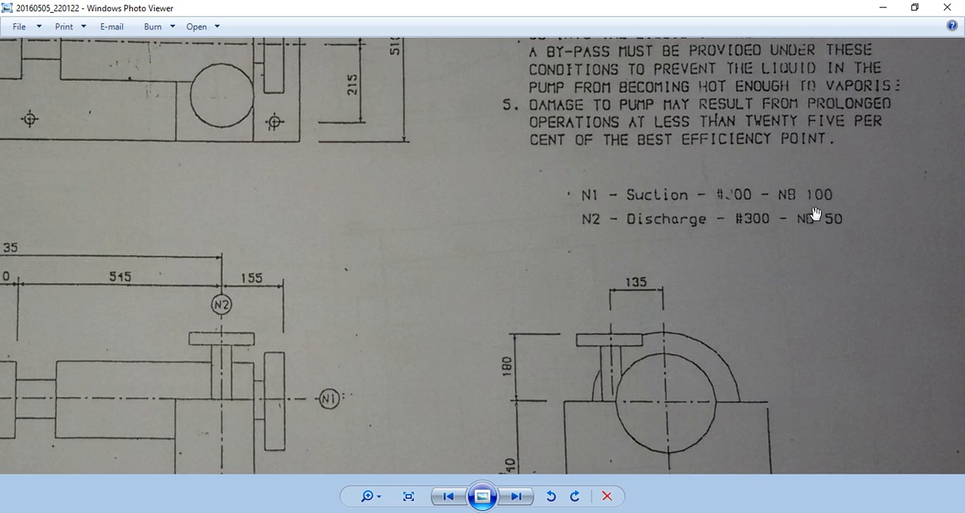
key(alt+Tab)
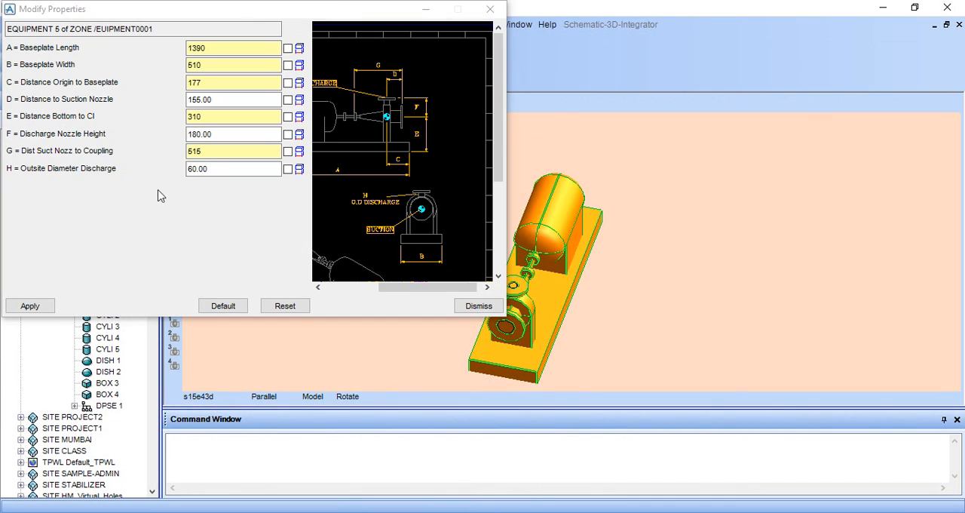
click(216, 169)
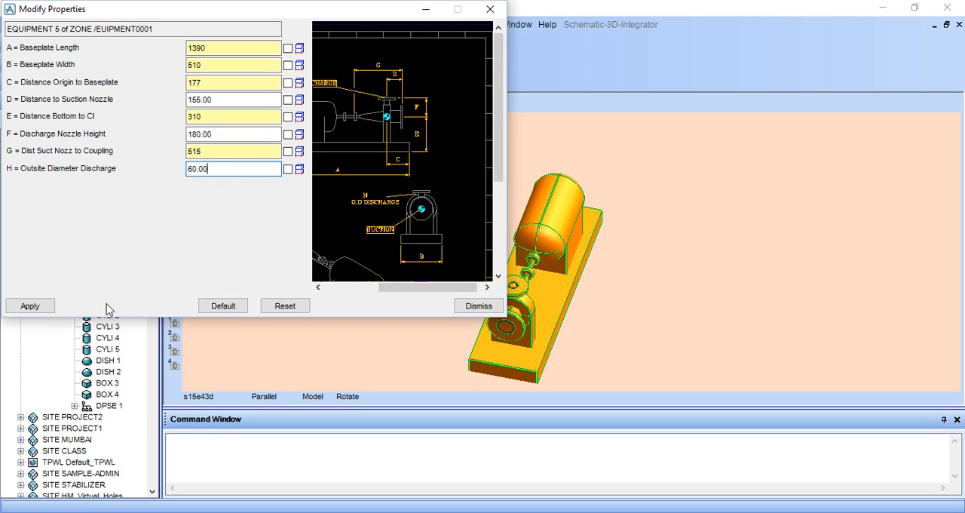
Step: Apply the modified parameters to EQUI 5, close the properties form and inspect the updated pump nozzles
click(30, 305)
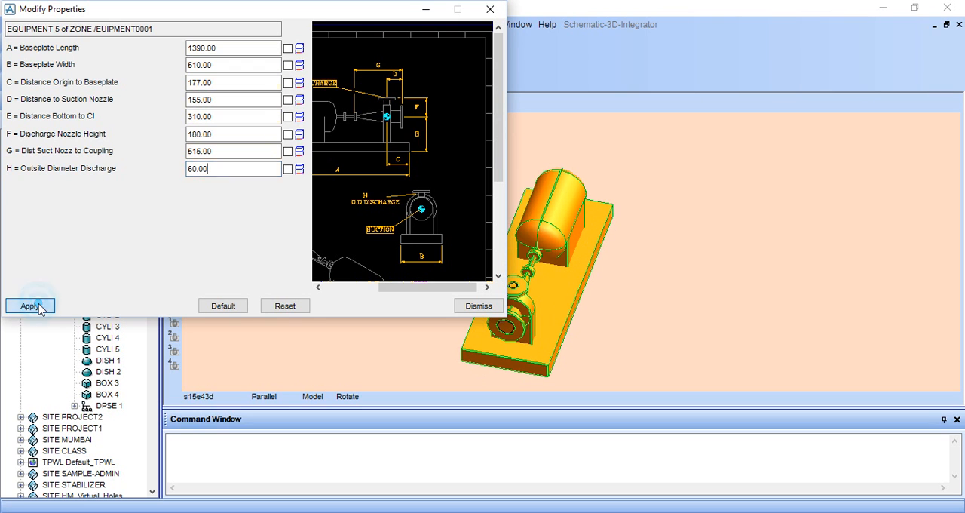
click(487, 304)
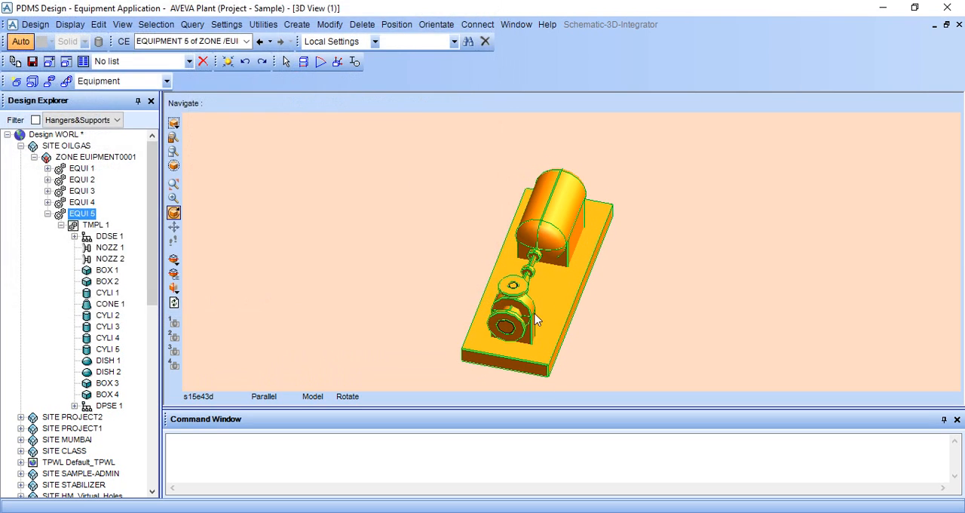
scroll(536, 327, up, 4)
scroll(536, 327, down, 4)
scroll(537, 317, down, 1)
middle_click(535, 313)
scroll(591, 279, up, 2)
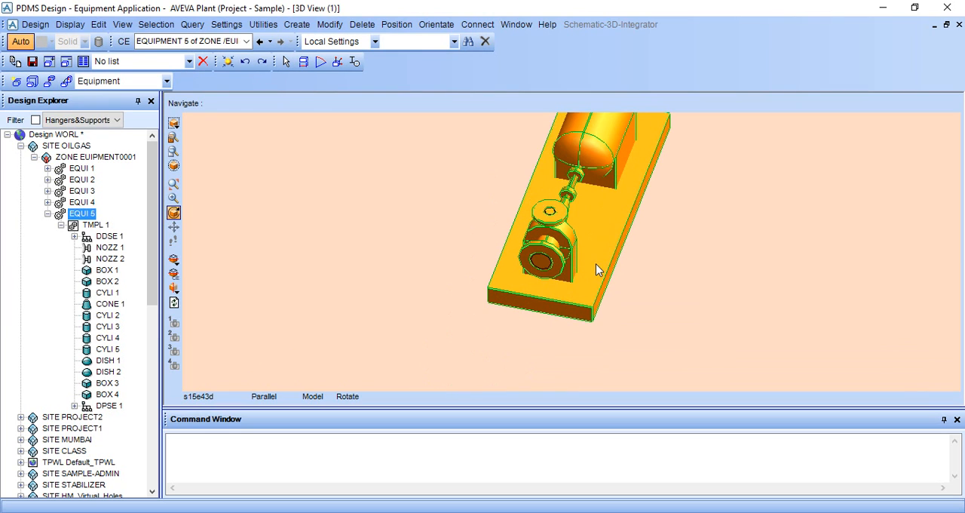
scroll(588, 252, up, 2)
middle_click(581, 221)
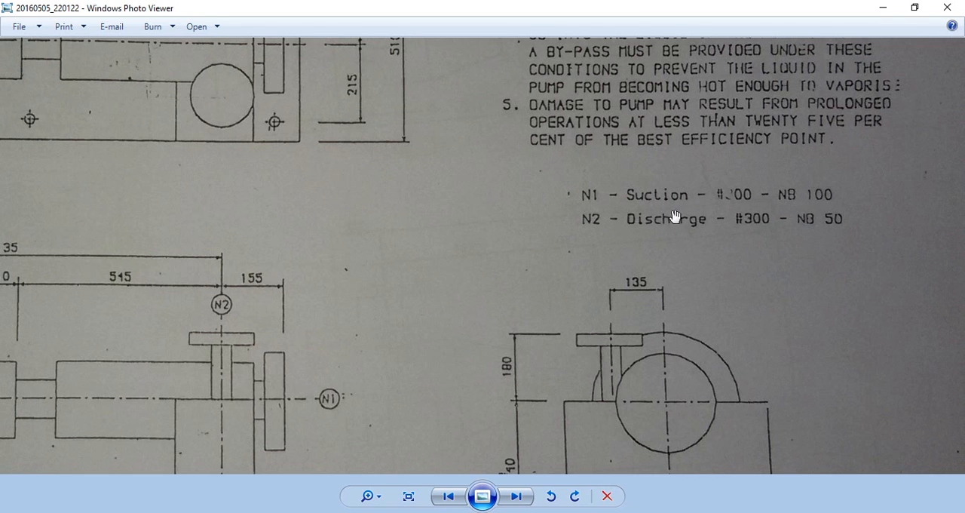
Step: Review the nozzle ratings in Windows Photo Viewer, and in PDMS Design set picking to Element and select the suction nozzle NOZZ 1
drag(825, 198, 797, 204)
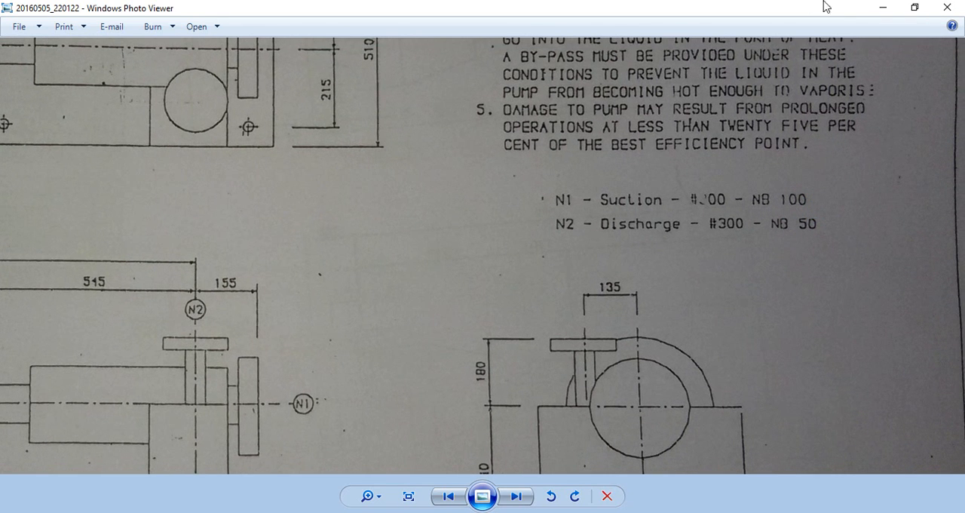
click(882, 6)
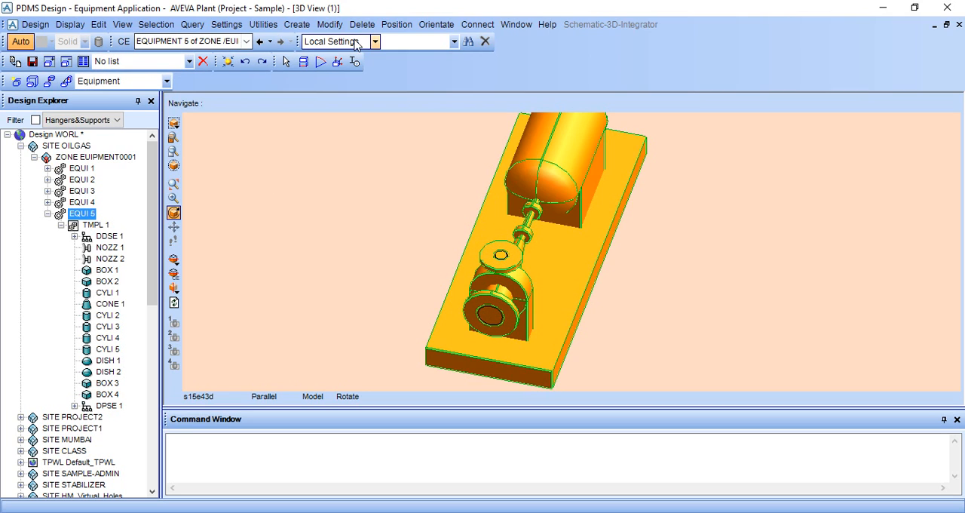
click(152, 82)
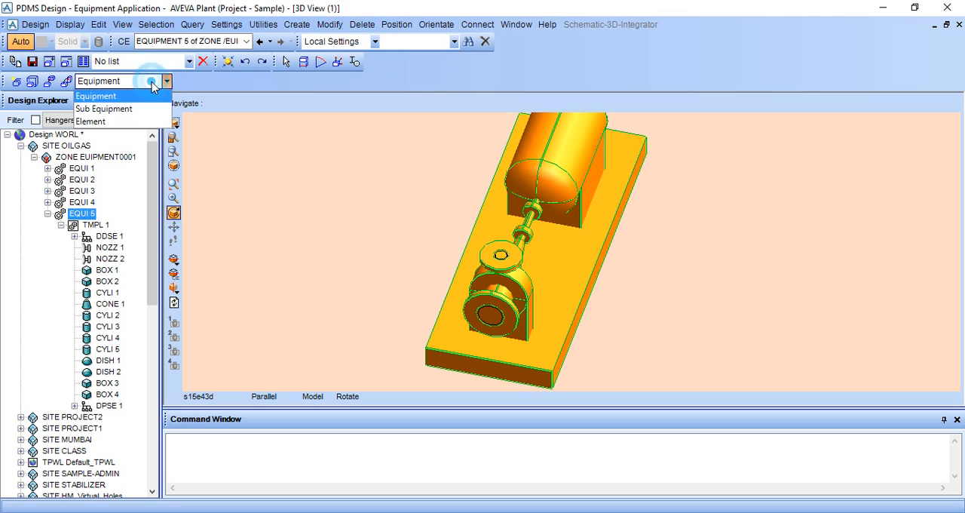
click(141, 122)
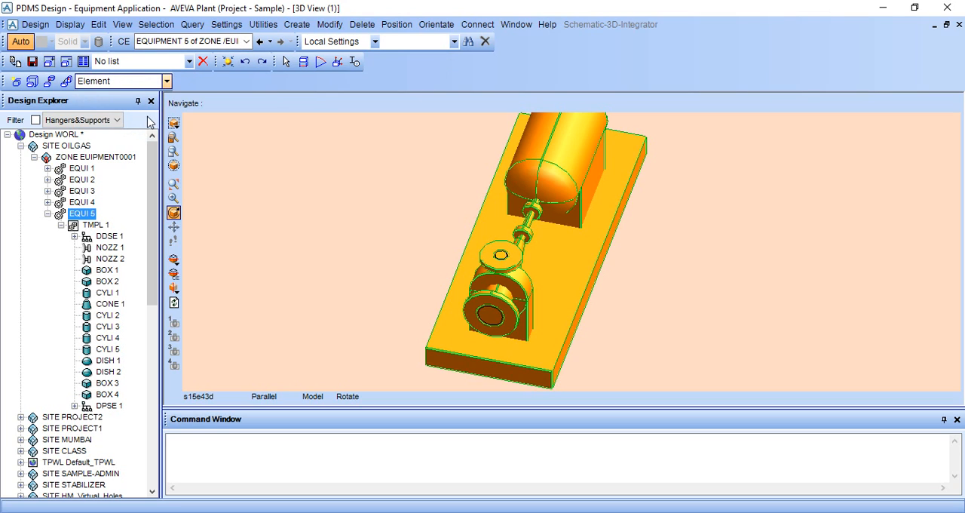
click(286, 61)
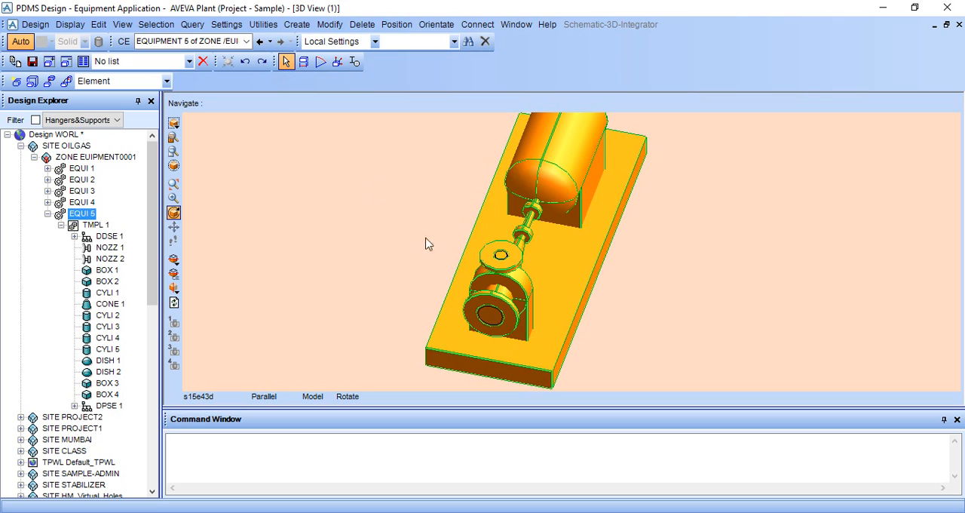
click(497, 310)
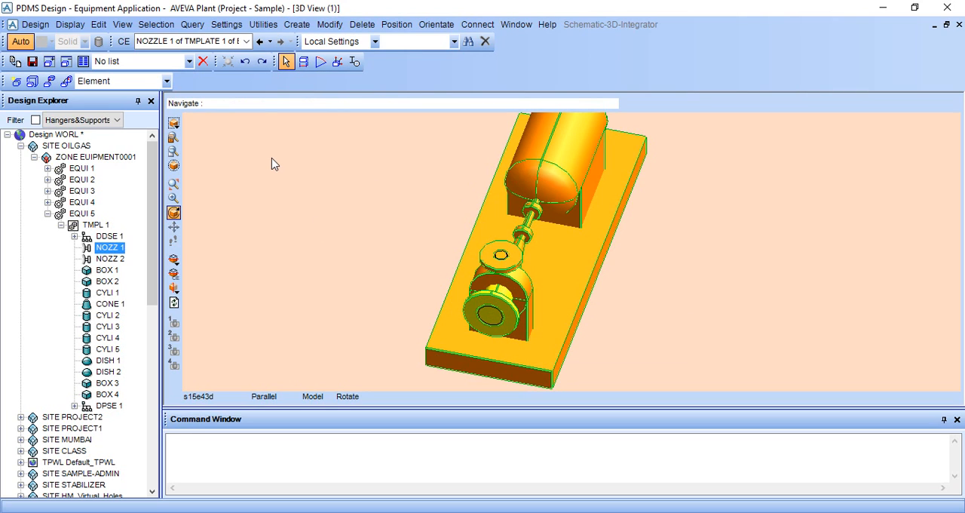
Step: Open the nozzle specification of NOZZ 1 with its specification choices, and check the N1 suction rating on the drawing in Windows Photo Viewer
click(329, 25)
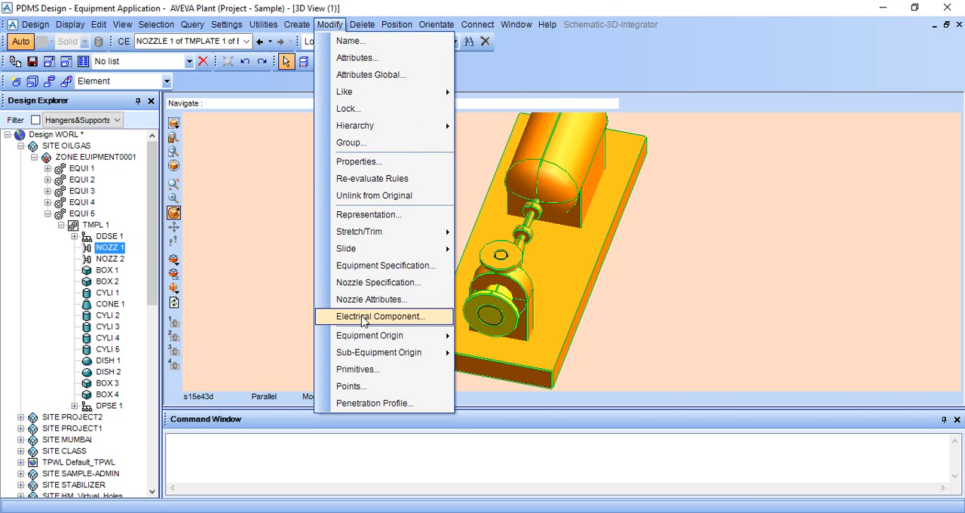
click(368, 282)
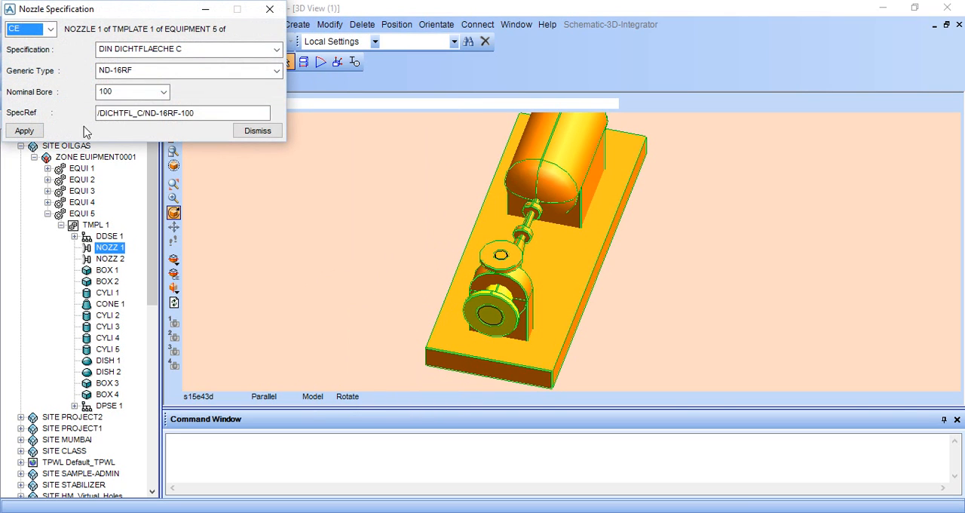
click(198, 50)
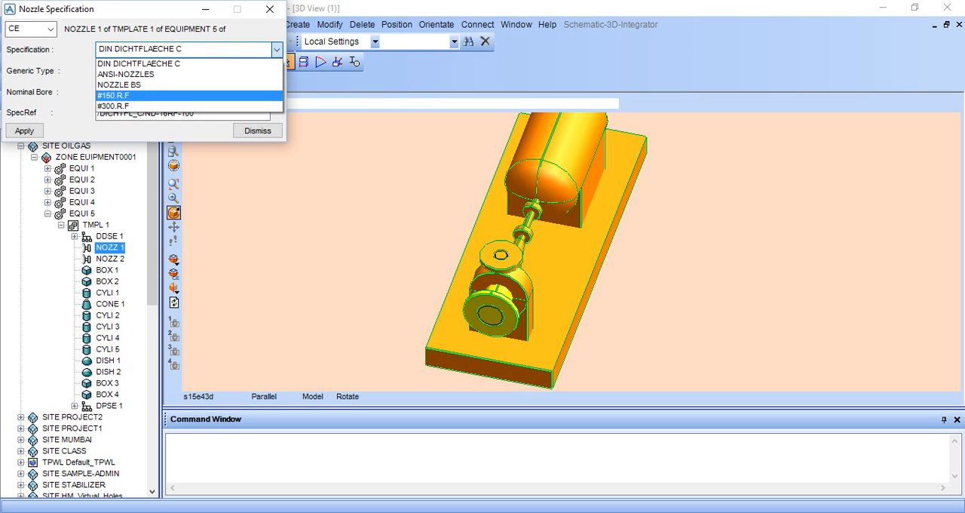
key(alt+Tab)
scroll(699, 243, up, 1)
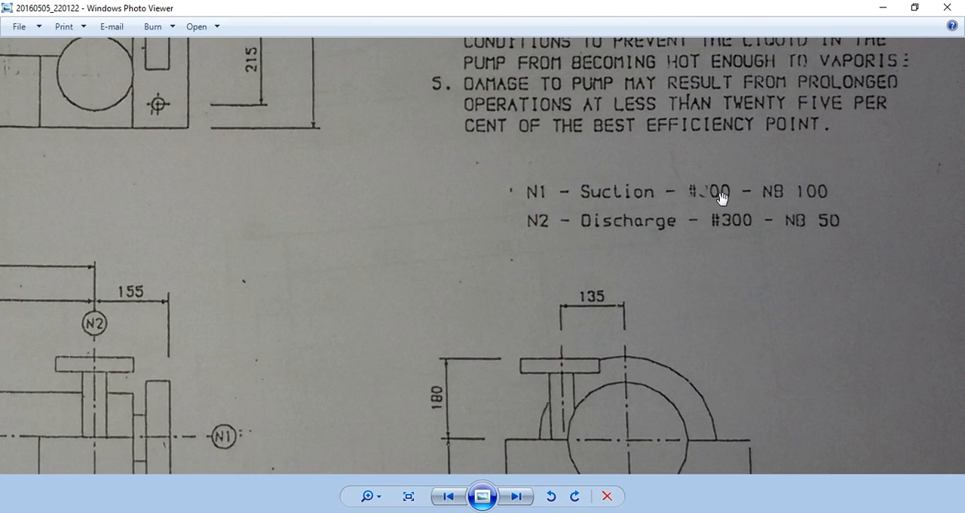